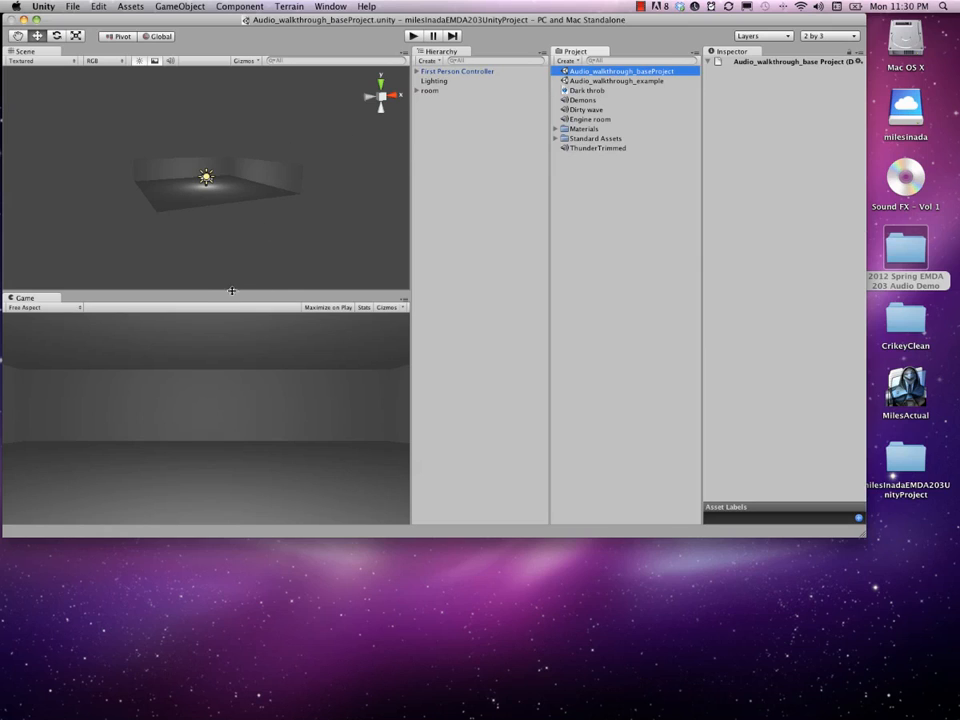
Save the current scene under the new name milesUnityScene01 in the Assets folder and select it in the project
click(74, 7)
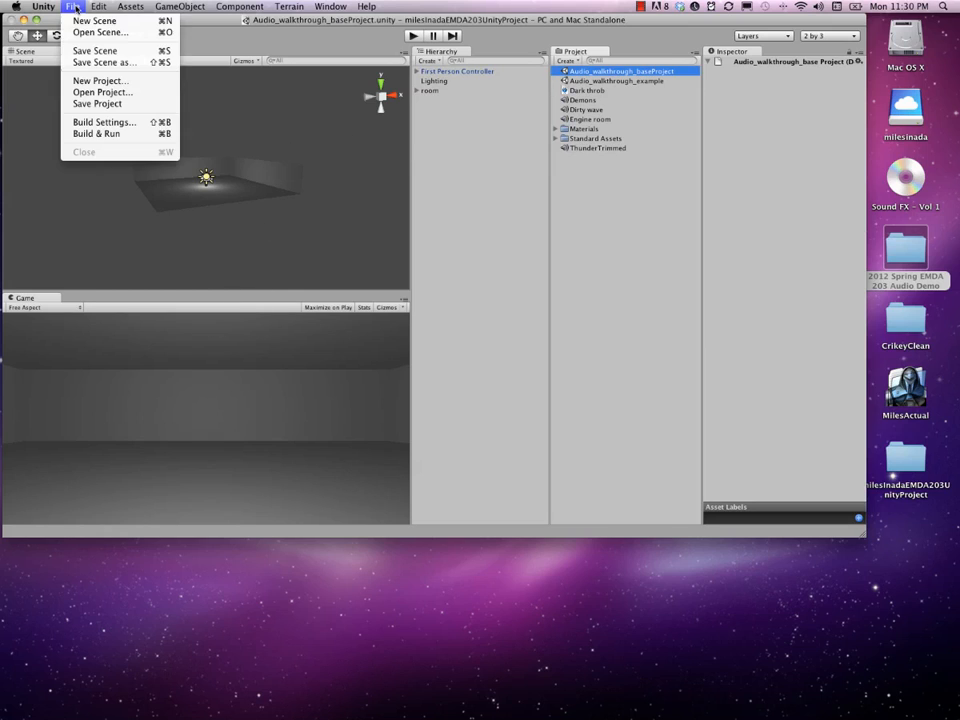
click(103, 64)
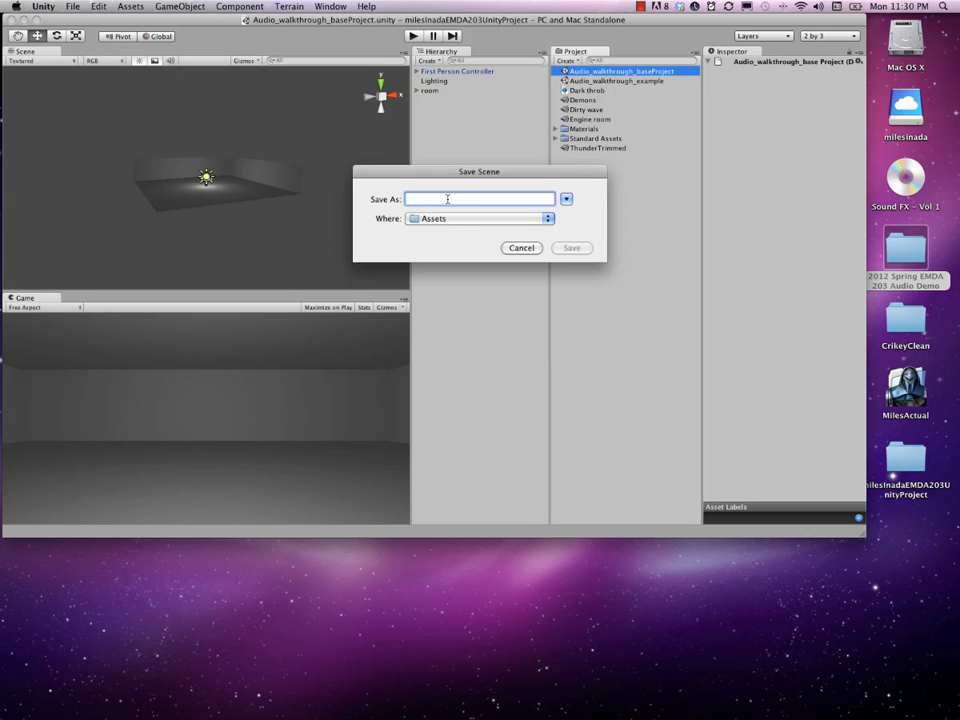
text(miles)
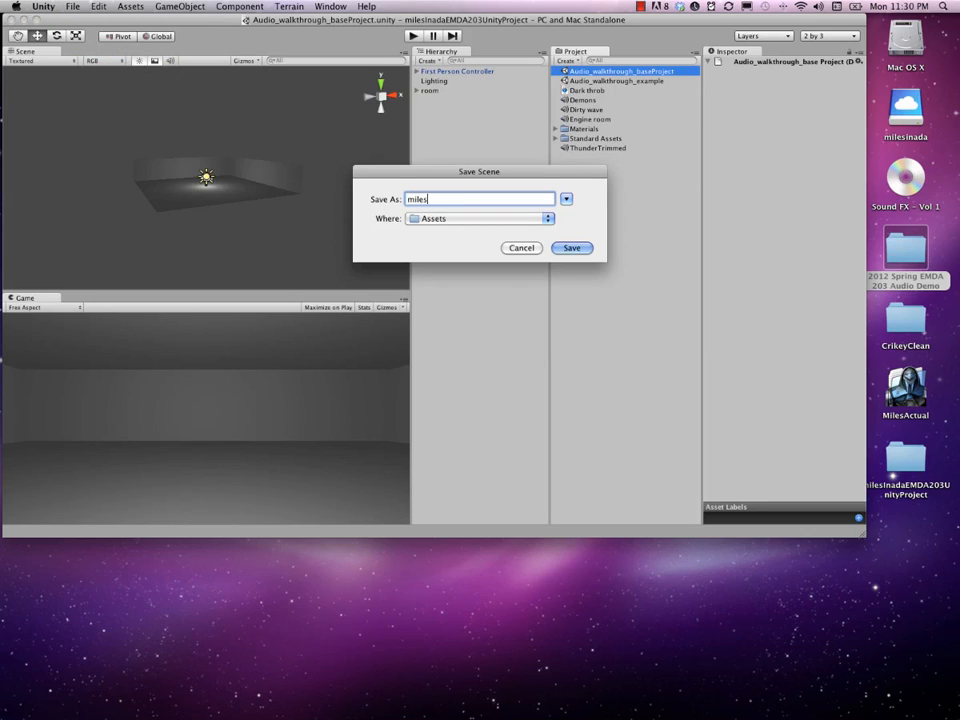
text(UnityScene01)
click(587, 250)
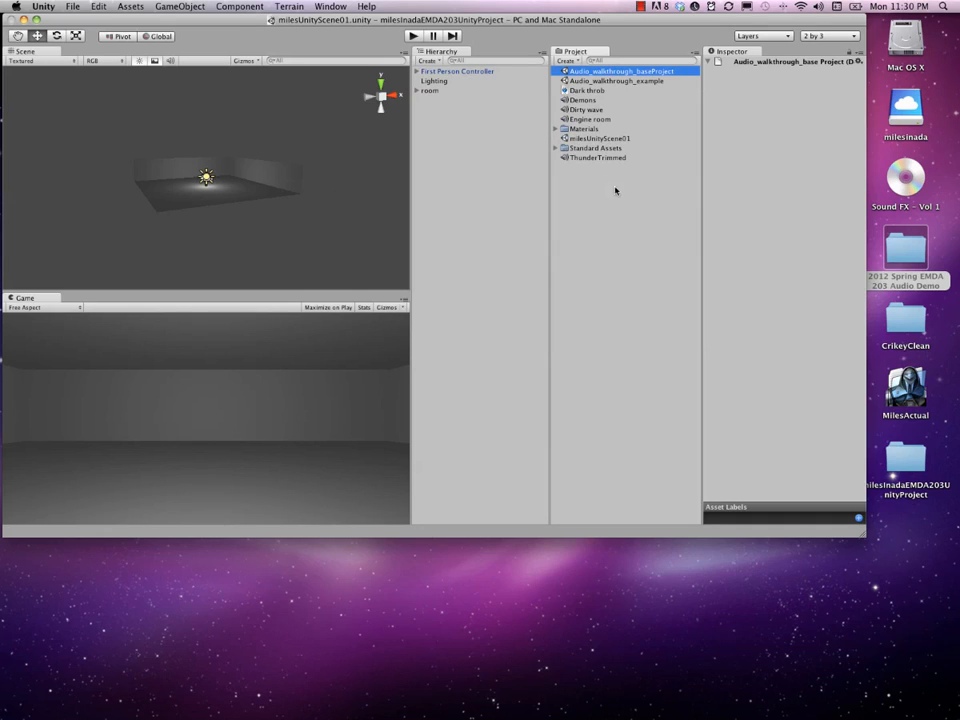
click(580, 139)
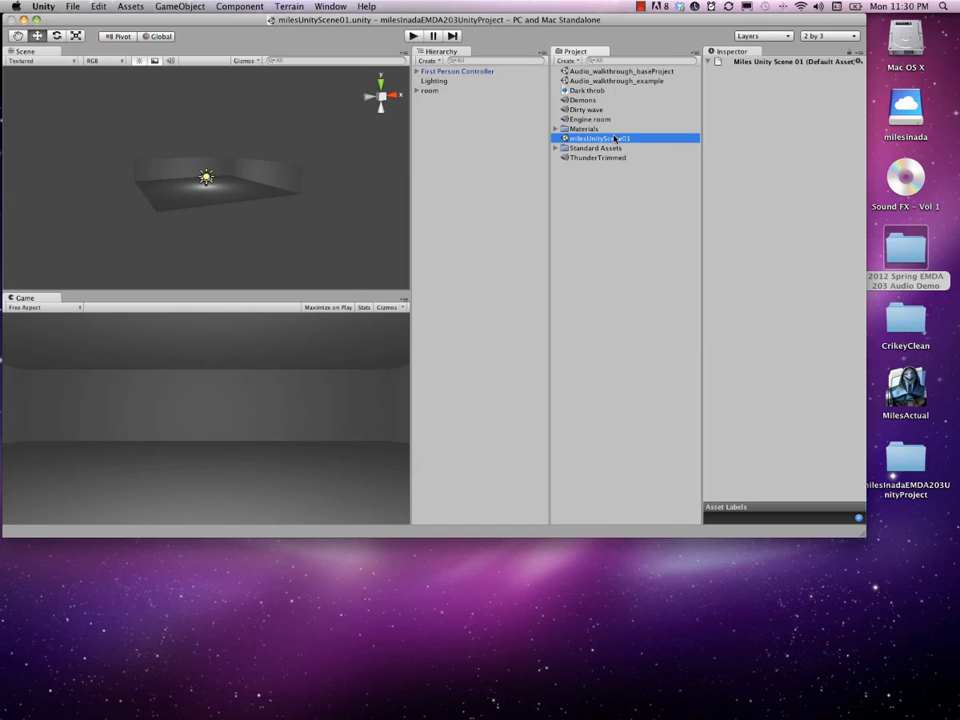
Create a new folder named SceneFiles at the top level of the project assets
click(618, 202)
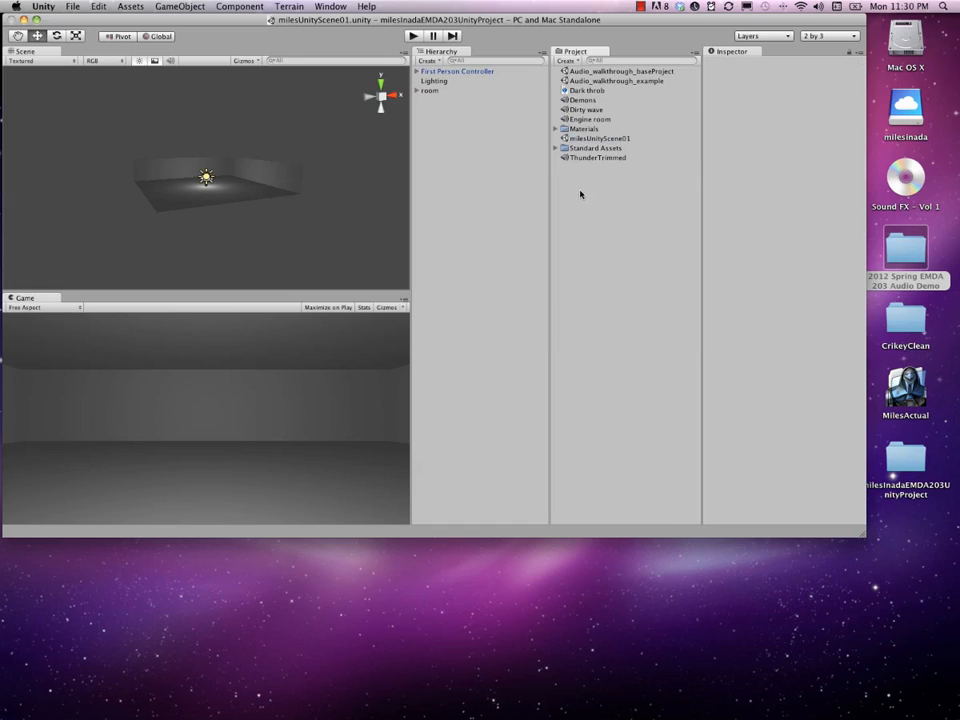
right_click(579, 194)
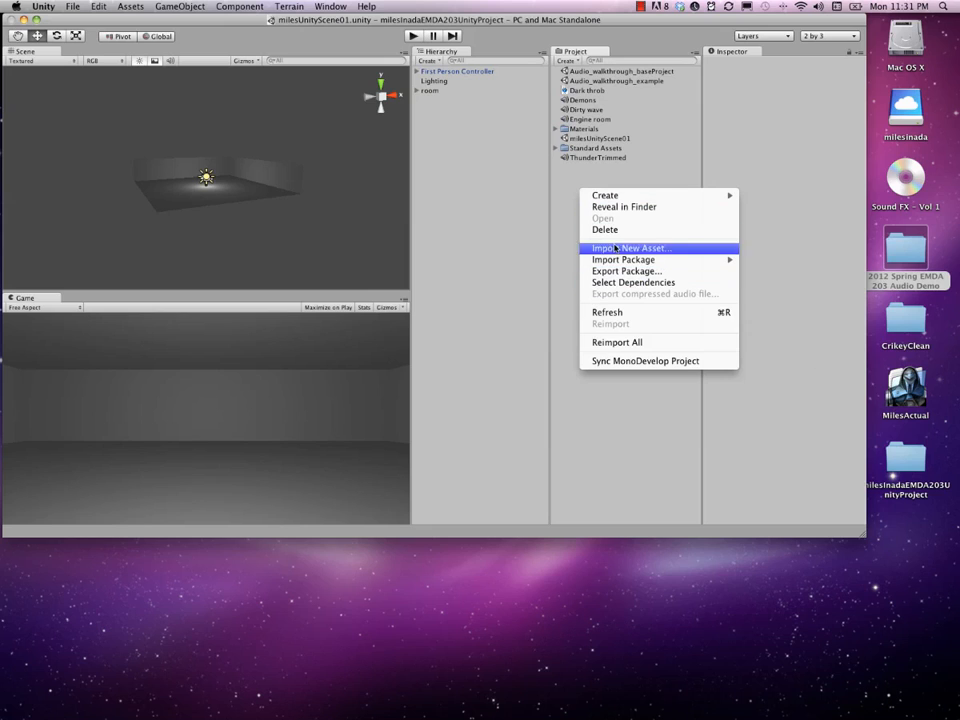
mouse_move(618, 197)
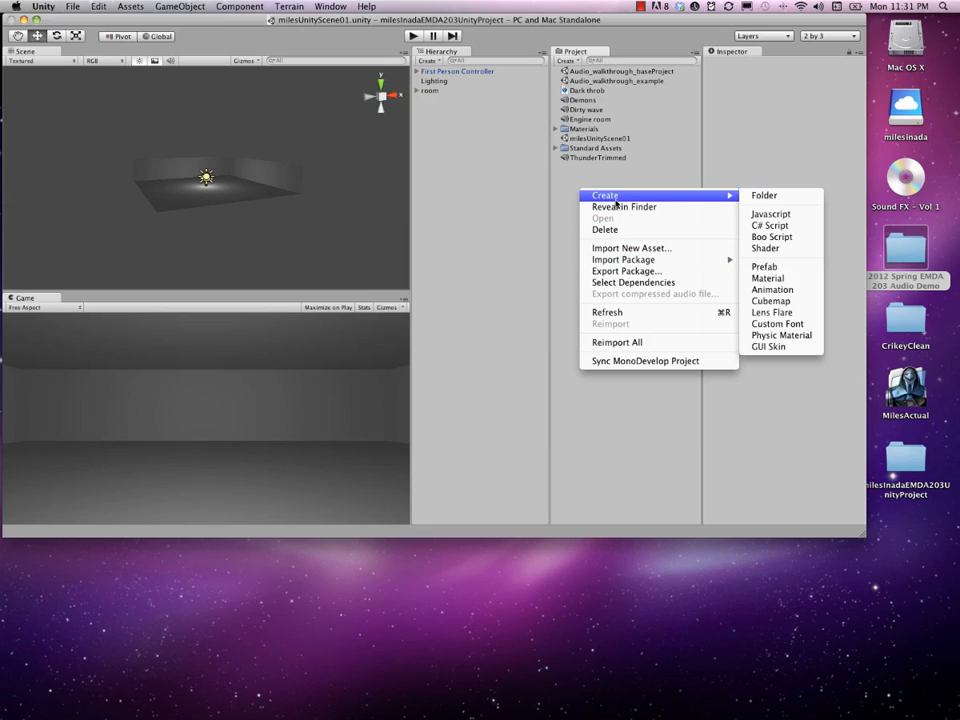
click(749, 198)
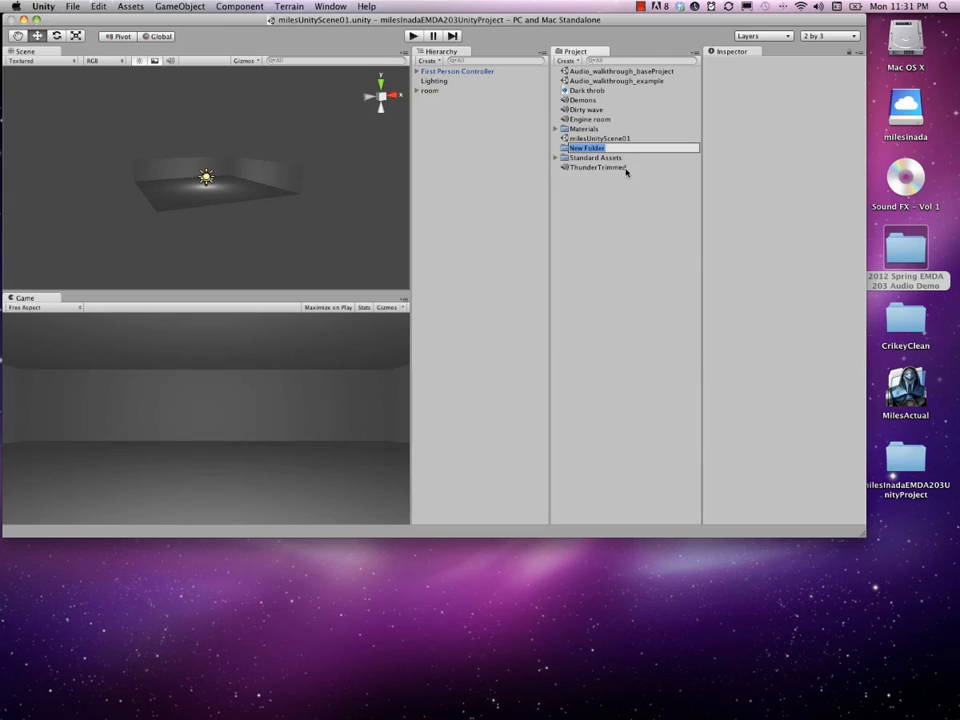
text(SceneFiles)
key(Return)
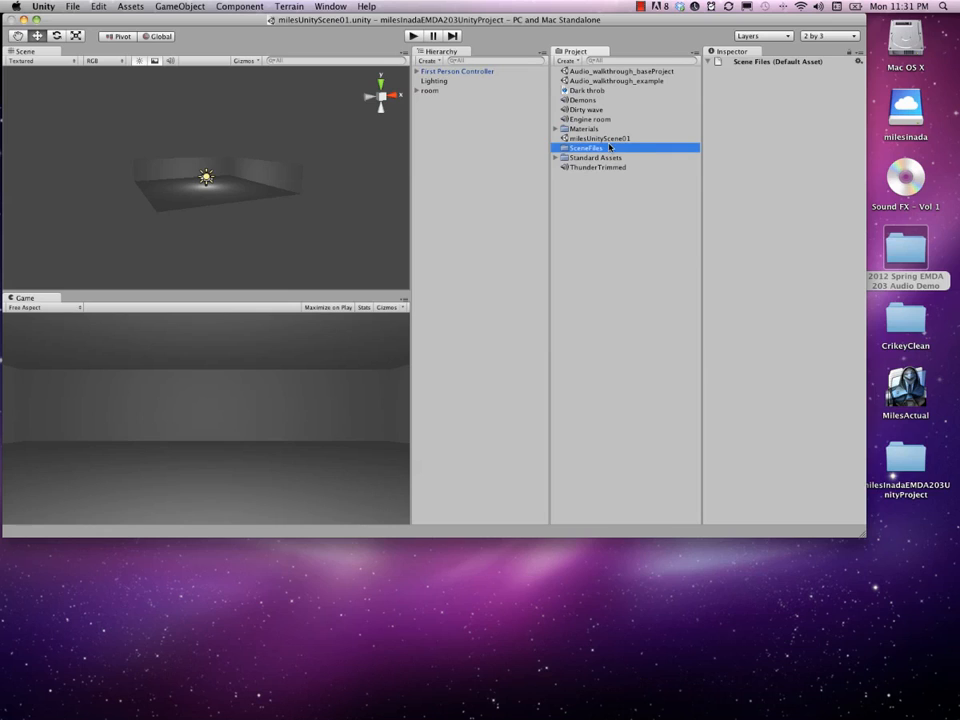
Move the scenes milesUnityScene01, Audio_walkthrough_example and Audio_walkthrough_baseProject into the SceneFiles folder
click(606, 140)
drag(606, 140, 596, 148)
drag(678, 81, 592, 139)
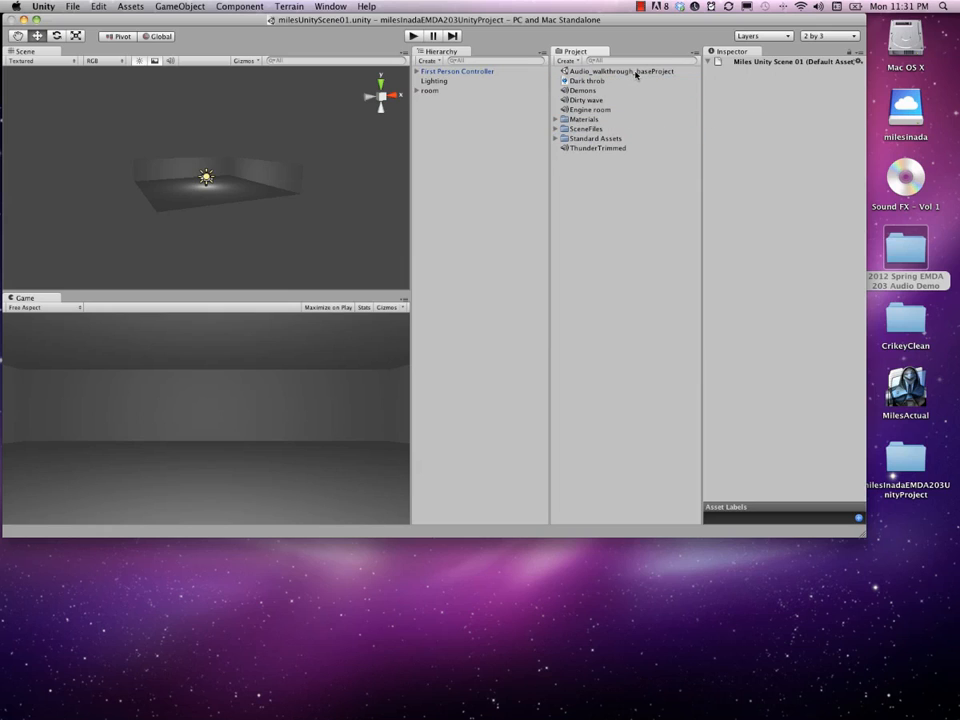
click(634, 72)
drag(634, 74, 592, 129)
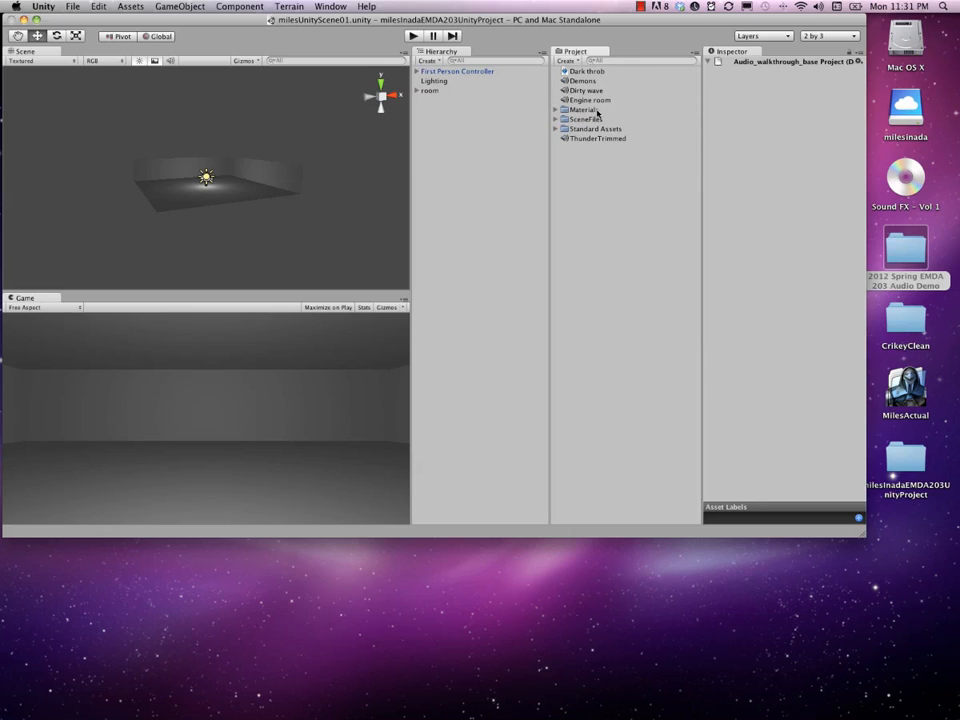
Expand the SceneFiles and Materials folders to check their contents, and collapse them again
click(555, 122)
click(555, 122)
click(555, 122)
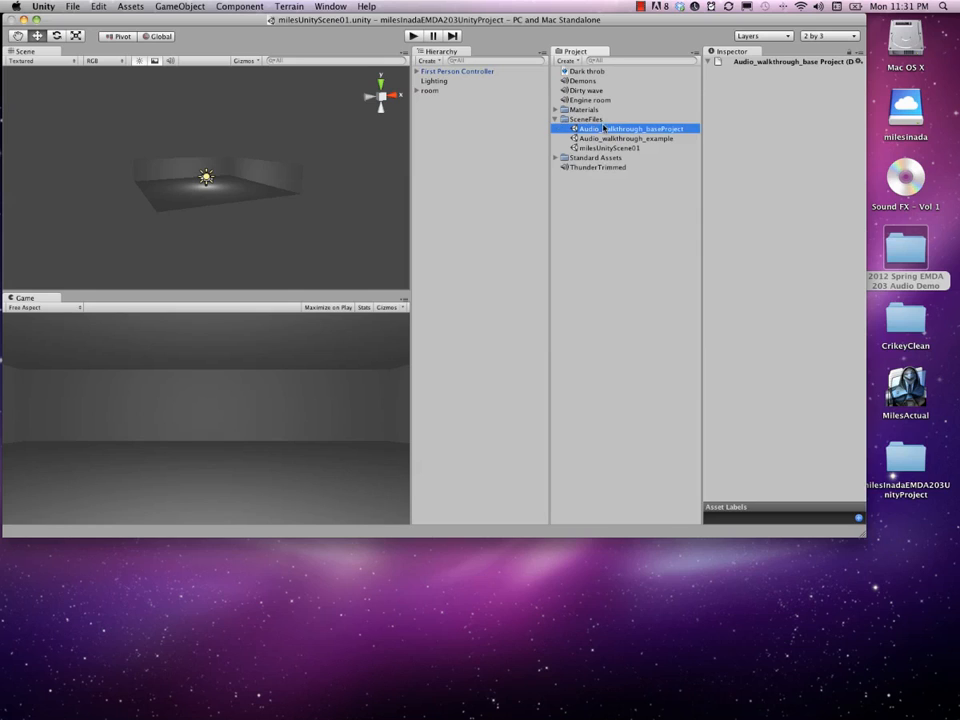
click(555, 111)
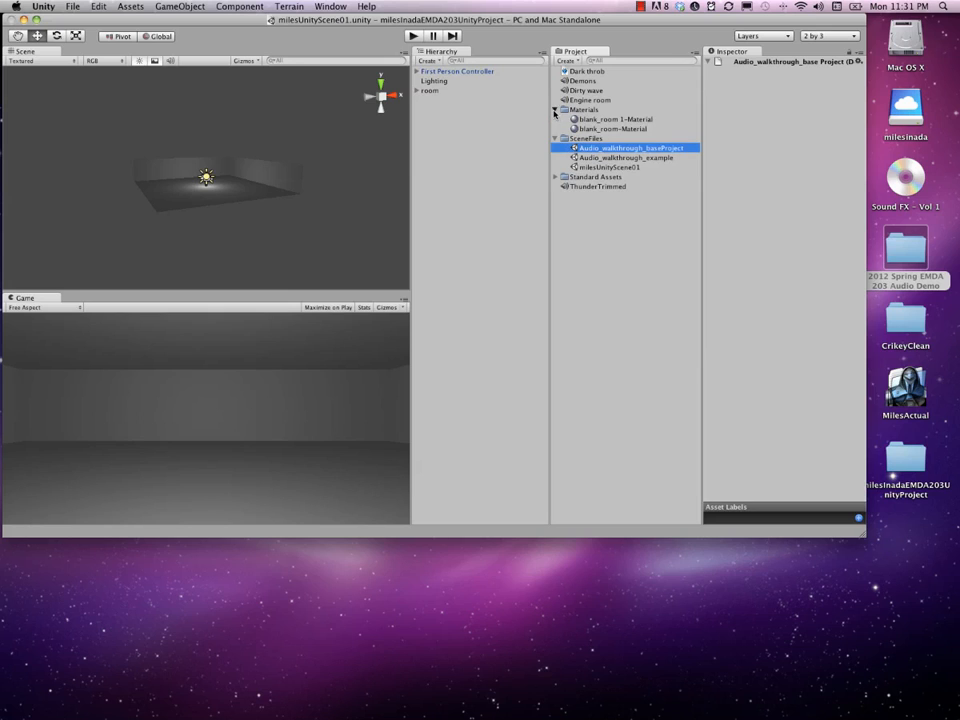
click(555, 111)
click(555, 120)
Create a folder named Audio and place it at the top level of the project, outside SceneFiles
right_click(581, 158)
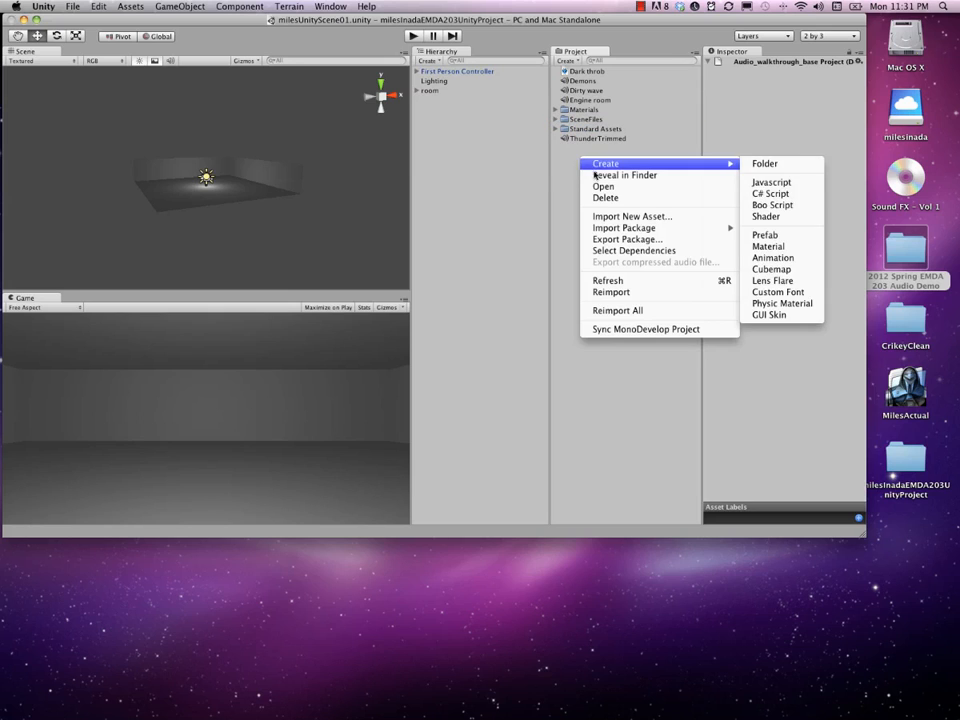
click(752, 165)
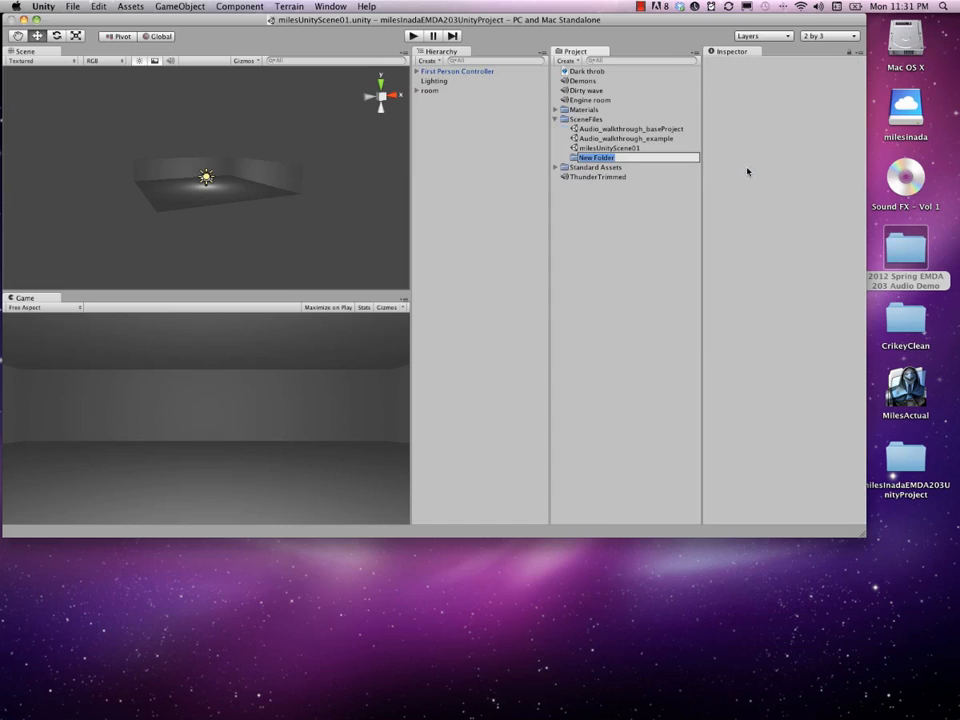
text(Audio)
key(Return)
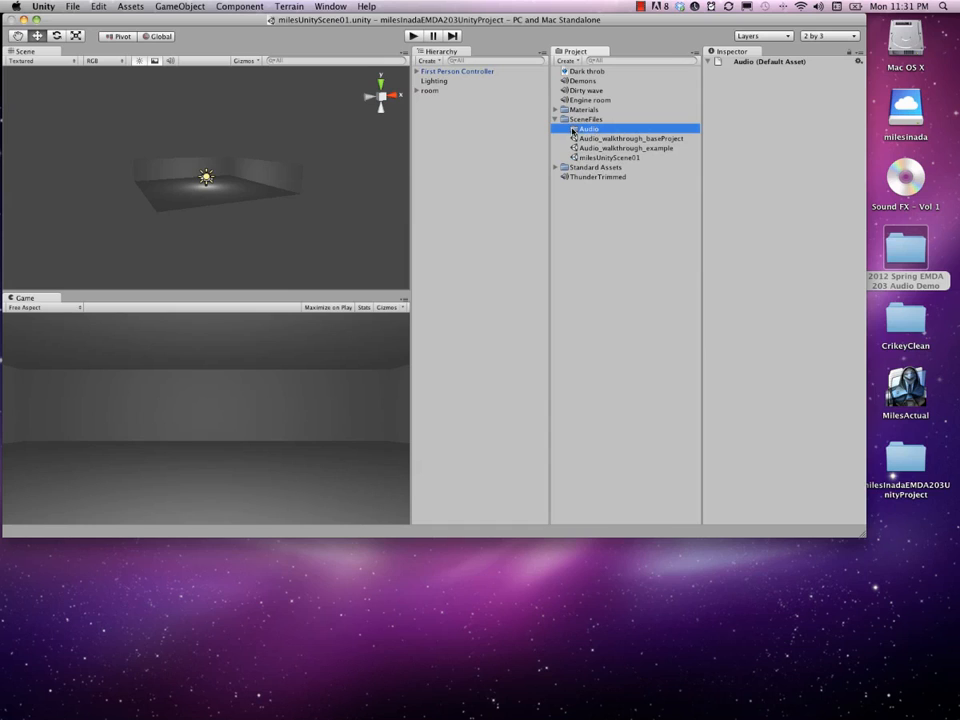
drag(573, 131, 574, 193)
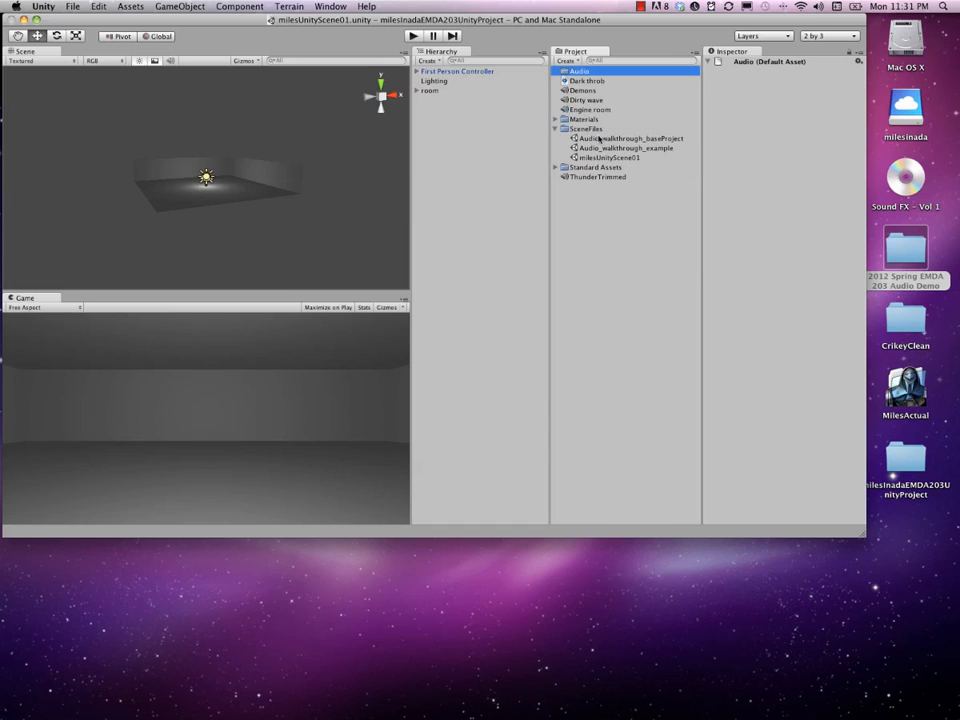
Move all the loose audio clips, including Dark throb, Demons, Dirty wave and ThunderTrimmed, into the Audio folder and collapse SceneFiles
drag(618, 80, 584, 72)
click(586, 80)
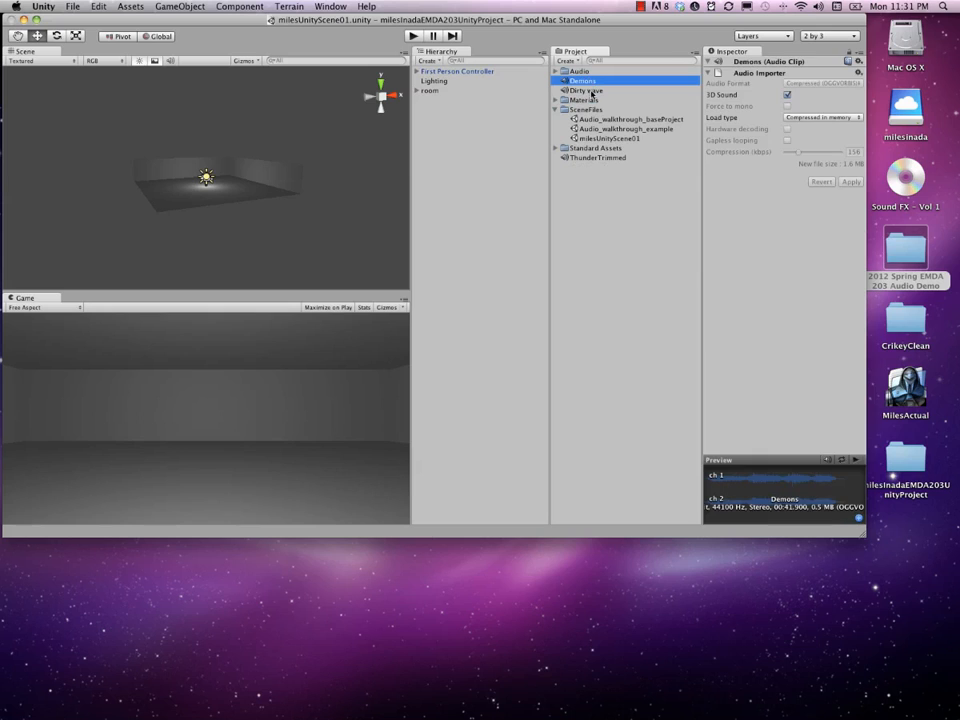
shift+click(590, 92)
drag(588, 88, 582, 71)
click(604, 139)
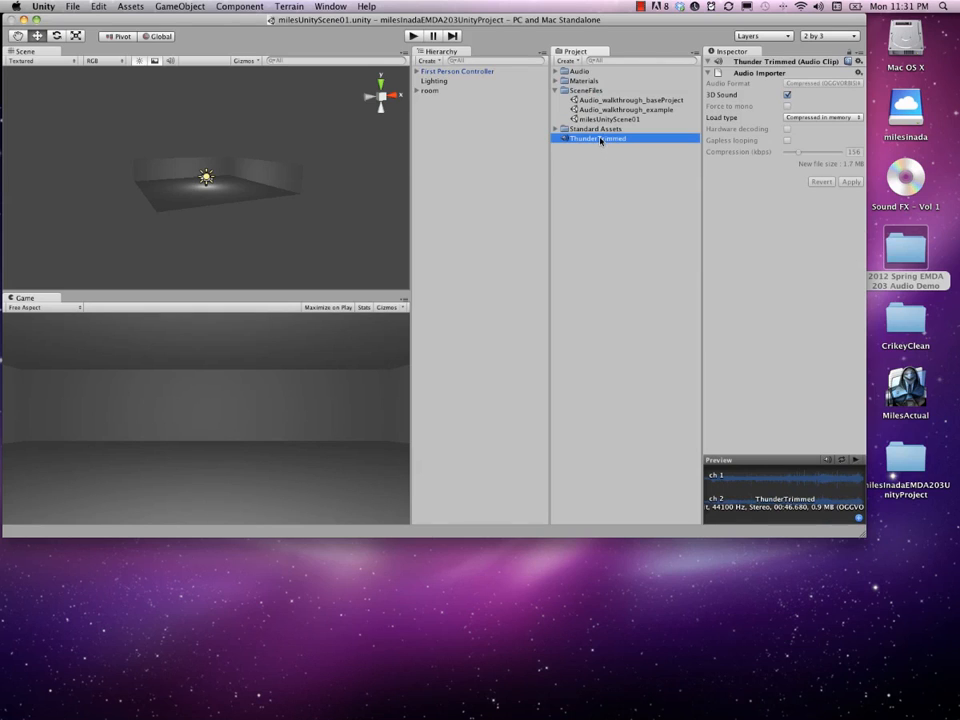
drag(604, 139, 578, 72)
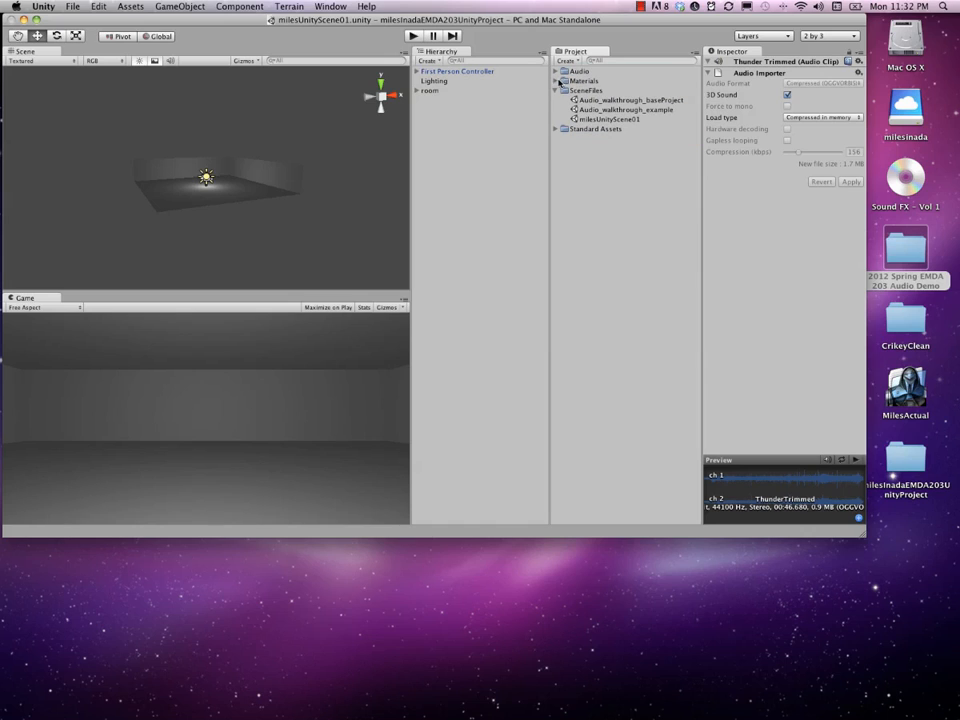
click(556, 91)
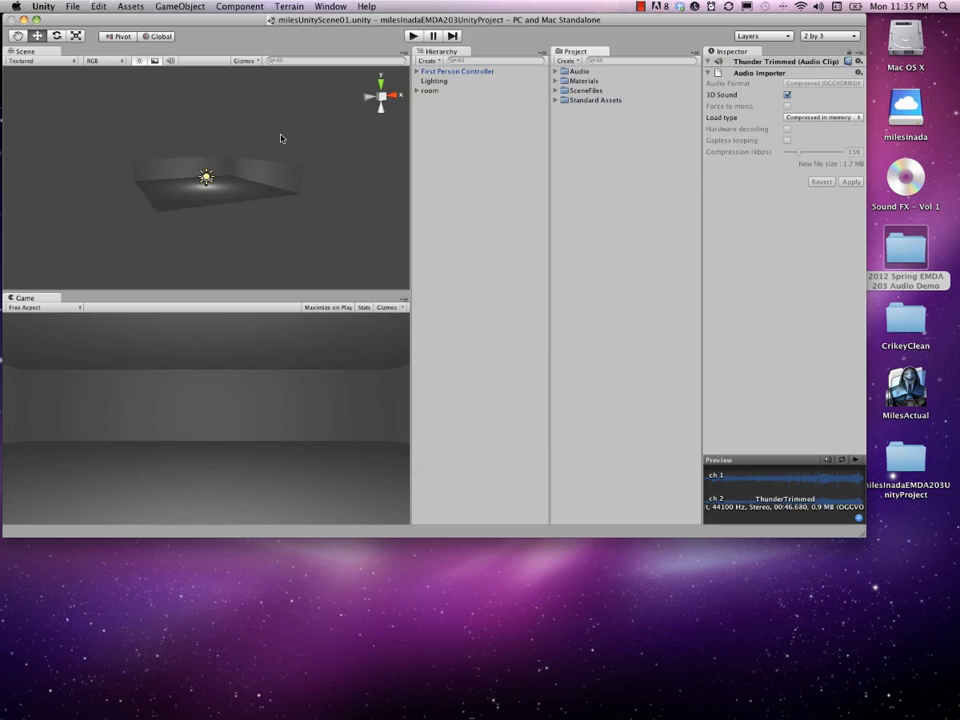
Orbit around the room in the Scene view, look at it from the top and right axis views, and return to perspective
alt+drag(281, 138, 376, 92)
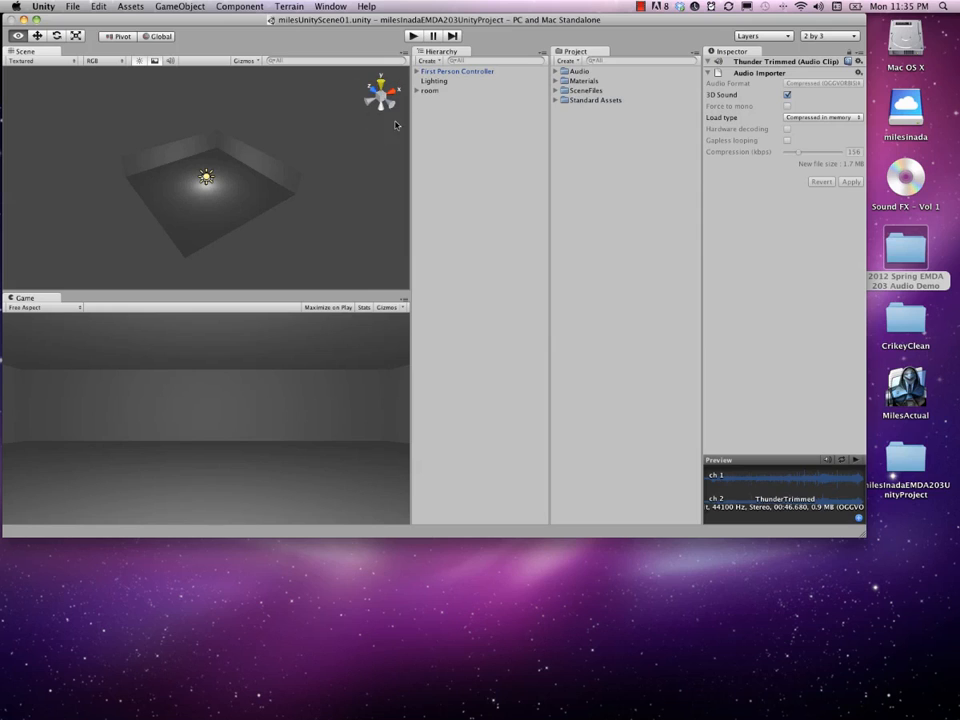
alt+drag(330, 178, 351, 169)
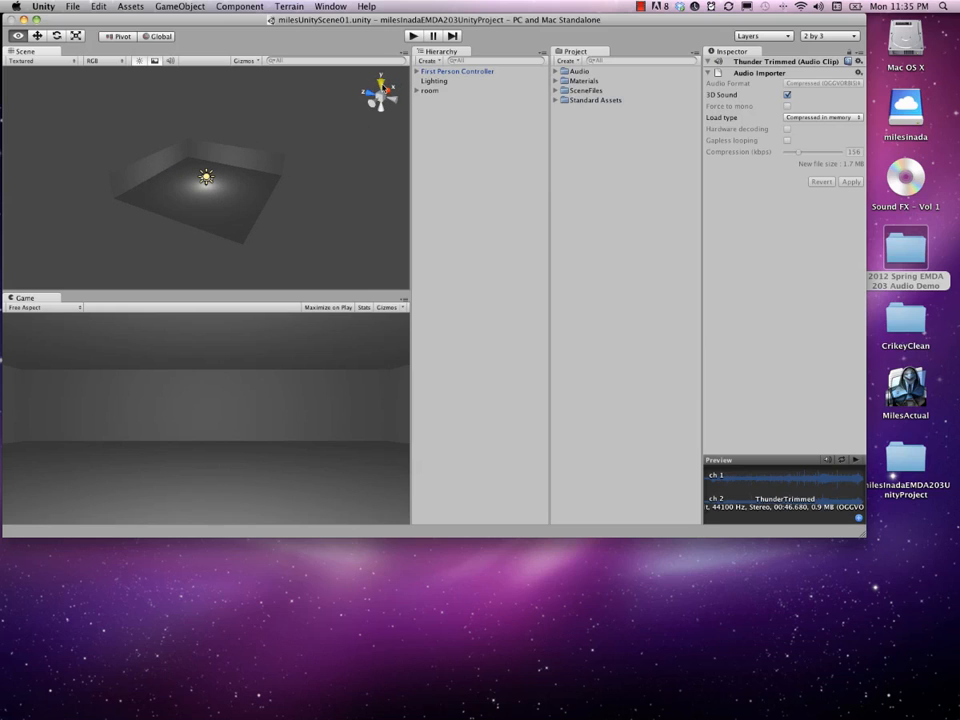
alt+drag(372, 100, 262, 185)
alt+drag(131, 208, 176, 268)
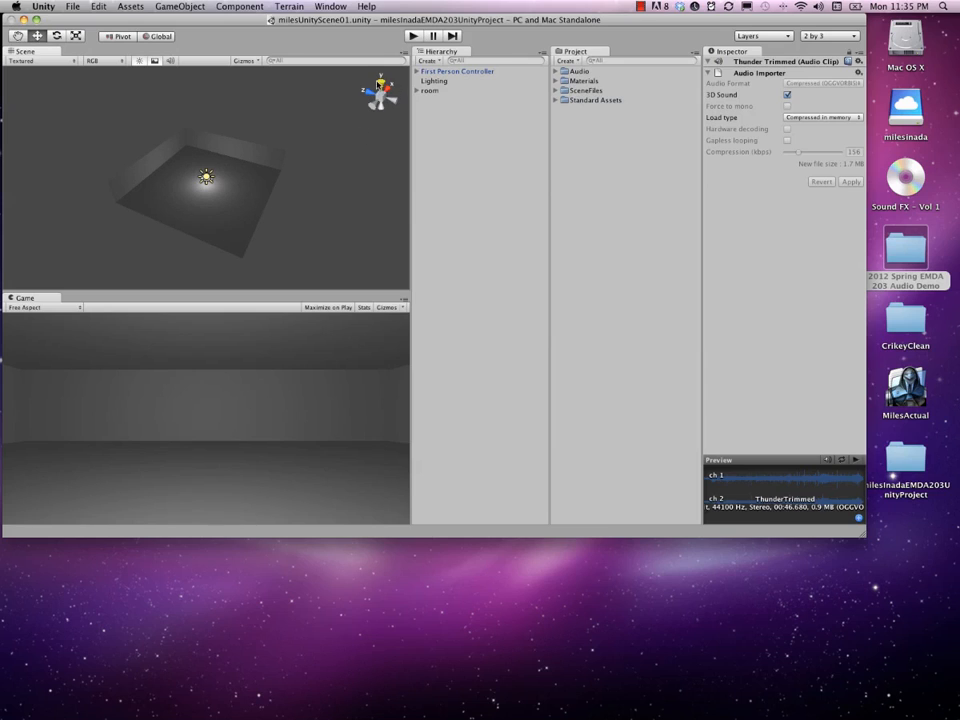
click(381, 87)
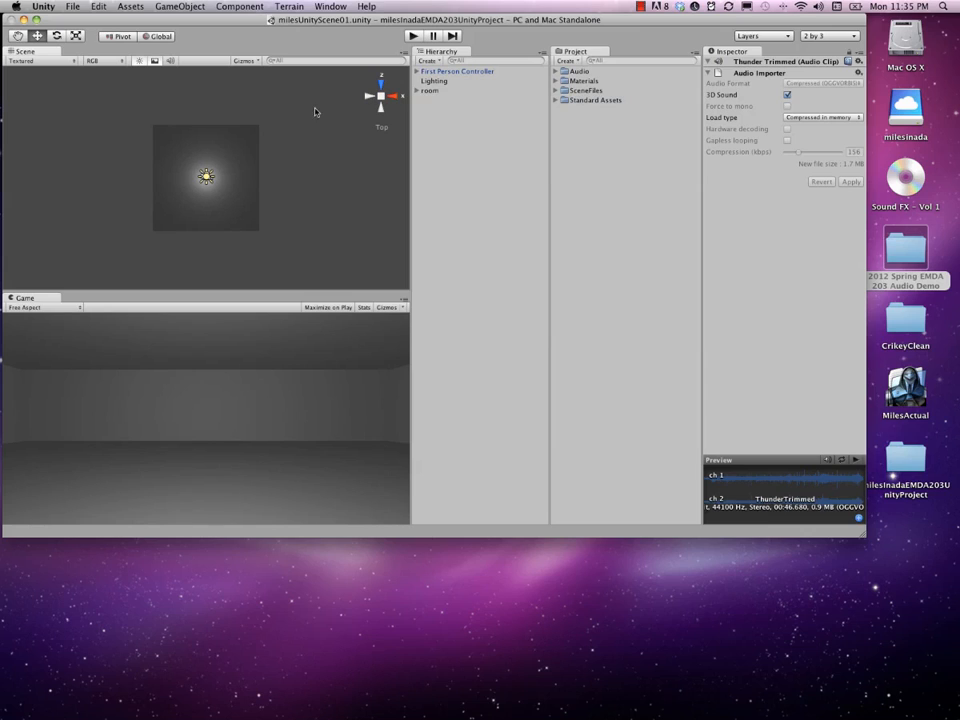
click(396, 97)
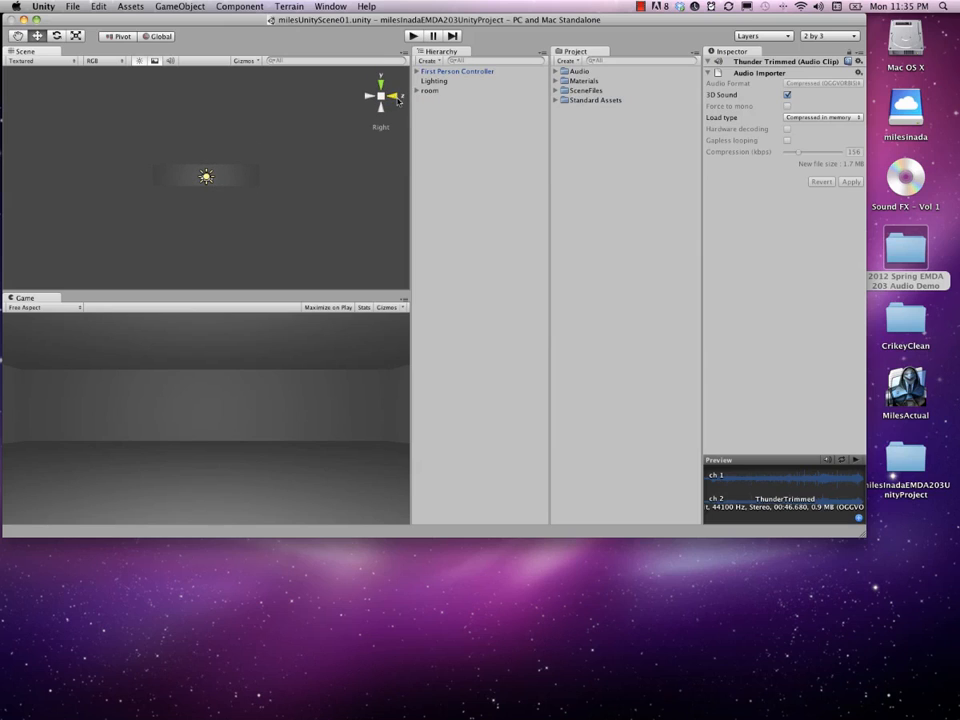
click(394, 98)
click(393, 99)
click(384, 100)
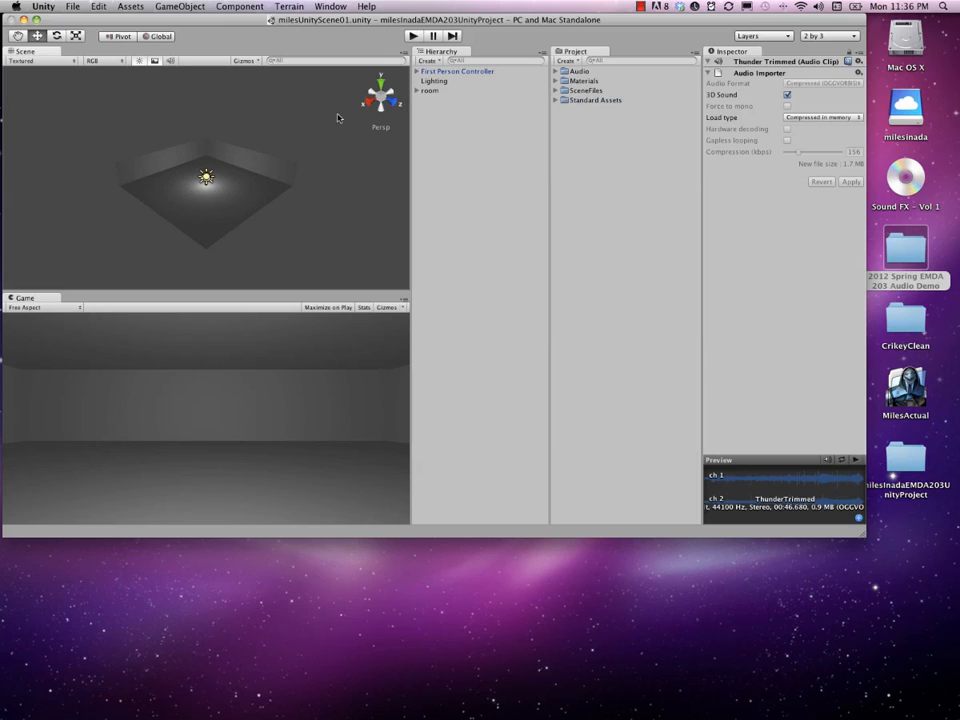
Examine the room and the light at its centre by orbiting, panning and zooming in and out of the scene
alt+drag(340, 121, 309, 163)
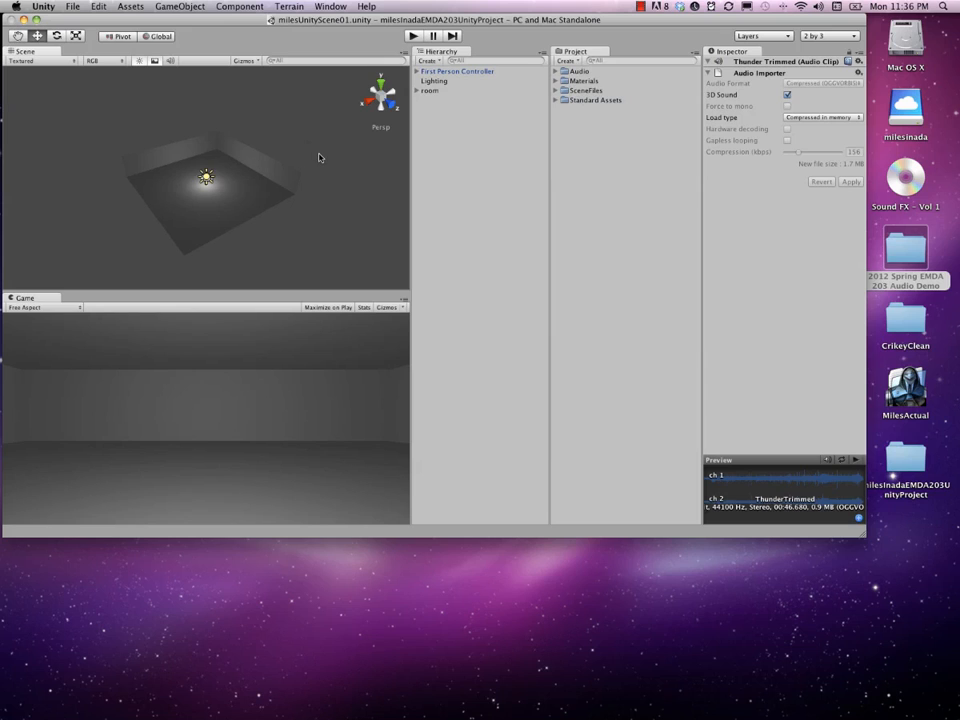
mouse_move(319, 157)
mouse_down()
mouse_move(242, 148)
mouse_move(371, 152)
mouse_move(268, 156)
mouse_move(358, 156)
mouse_move(201, 141)
mouse_move(335, 143)
mouse_move(272, 152)
mouse_move(317, 96)
mouse_move(339, 179)
mouse_move(341, 118)
mouse_move(336, 191)
mouse_move(335, 152)
mouse_up()
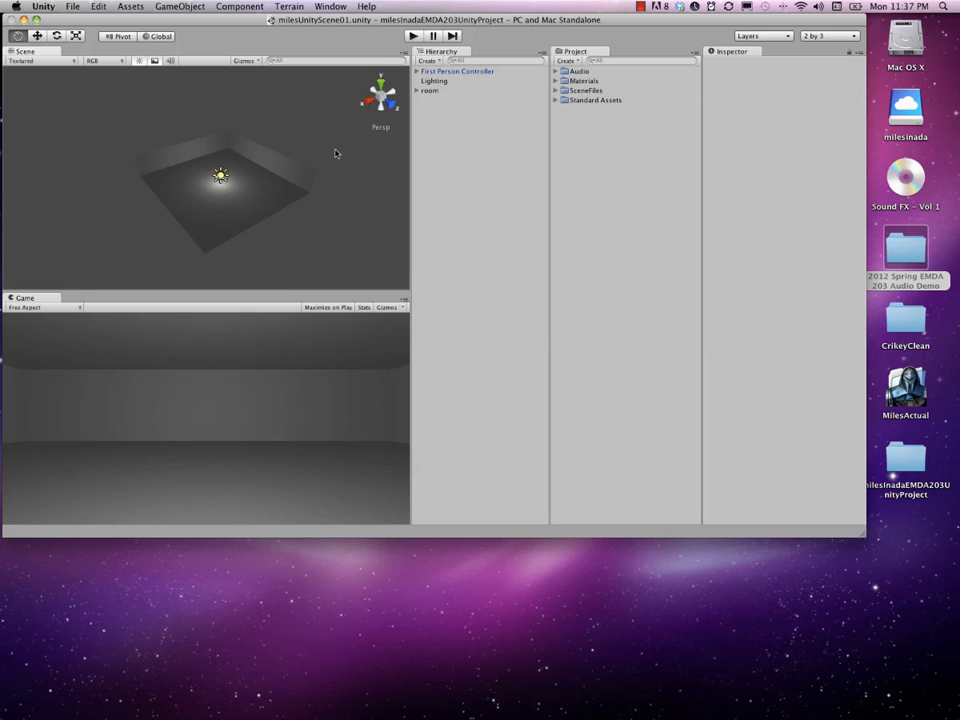
alt+right_drag(336, 150, 493, 141)
scroll(327, 181, down, 2)
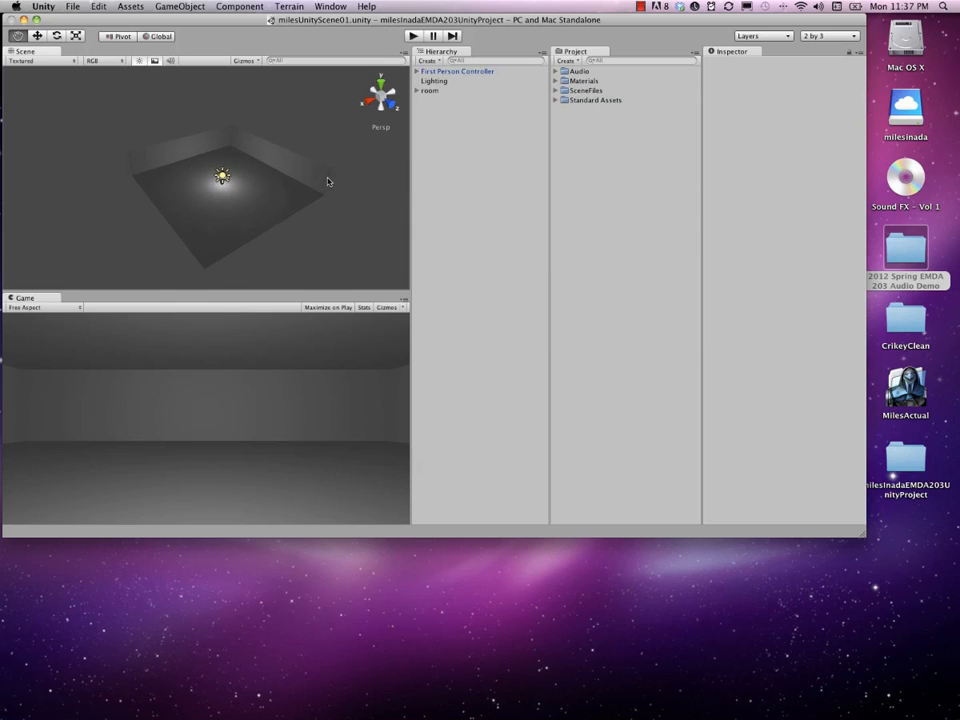
scroll(327, 181, up, 5)
scroll(327, 181, down, 5)
scroll(327, 181, up, 4)
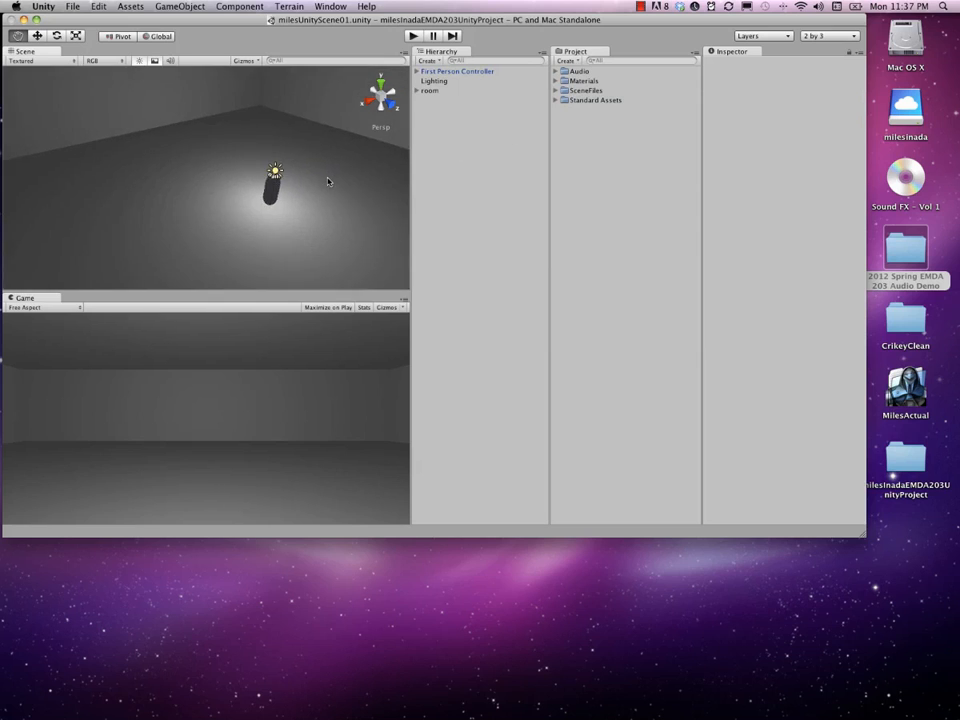
scroll(327, 181, down, 4)
scroll(327, 181, up, 3)
scroll(327, 181, down, 5)
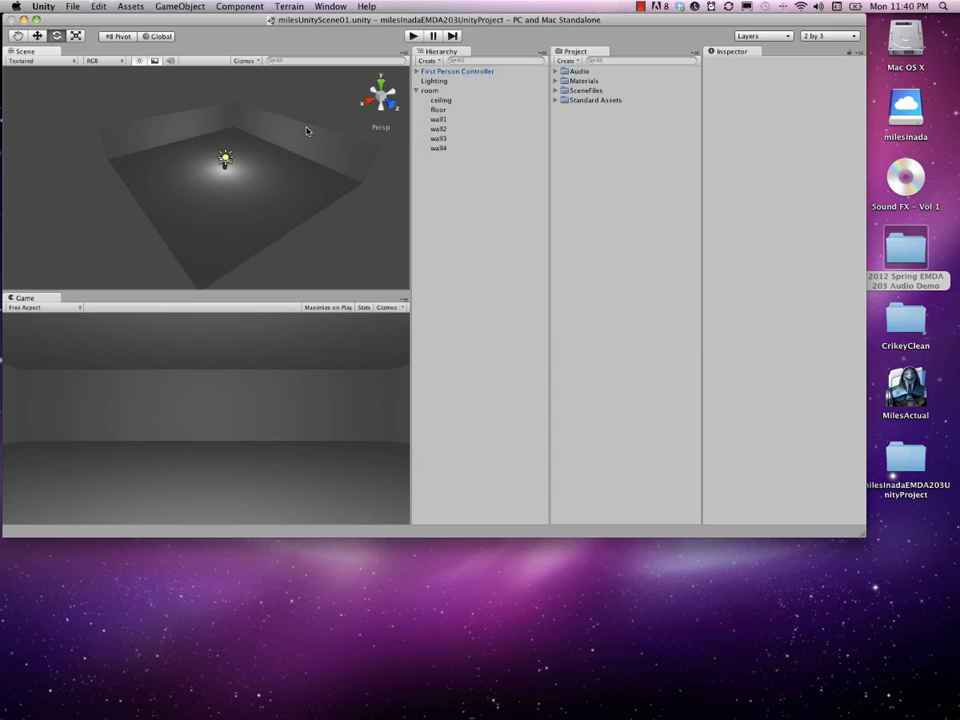
Try raising wall2 along its vertical axis to about Y 5.2 with the Move tool, and undo the move
click(306, 131)
click(148, 90)
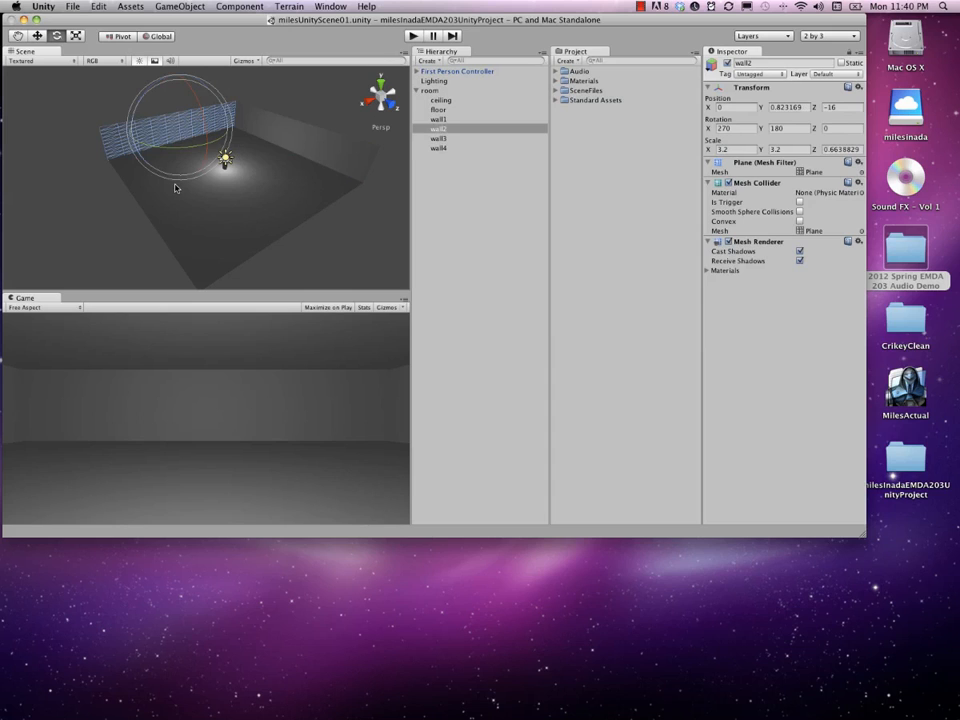
click(35, 36)
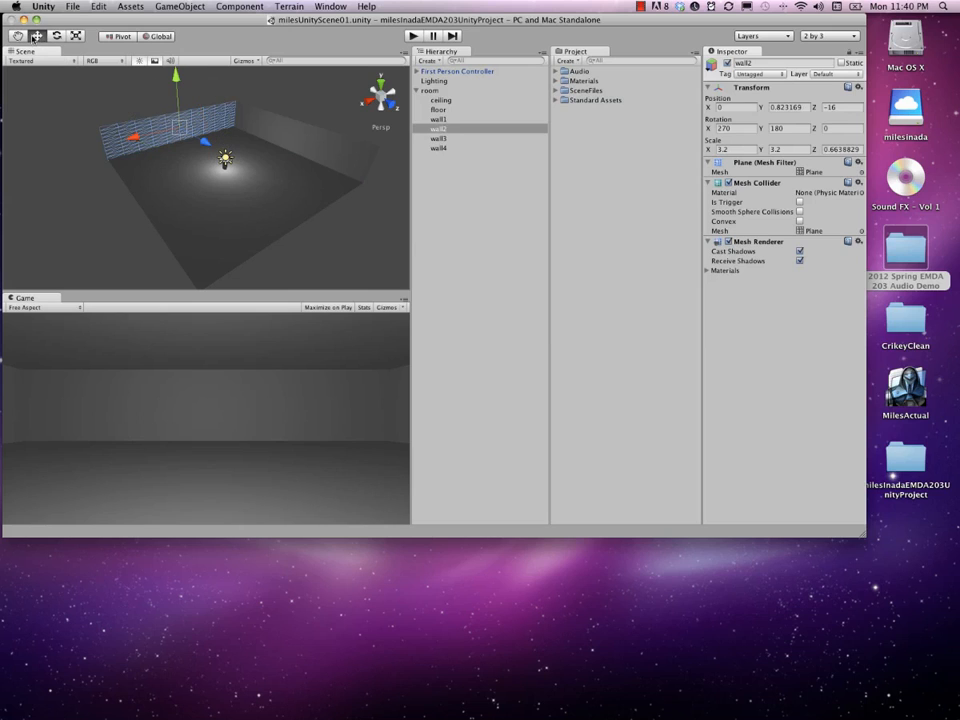
drag(174, 80, 175, 61)
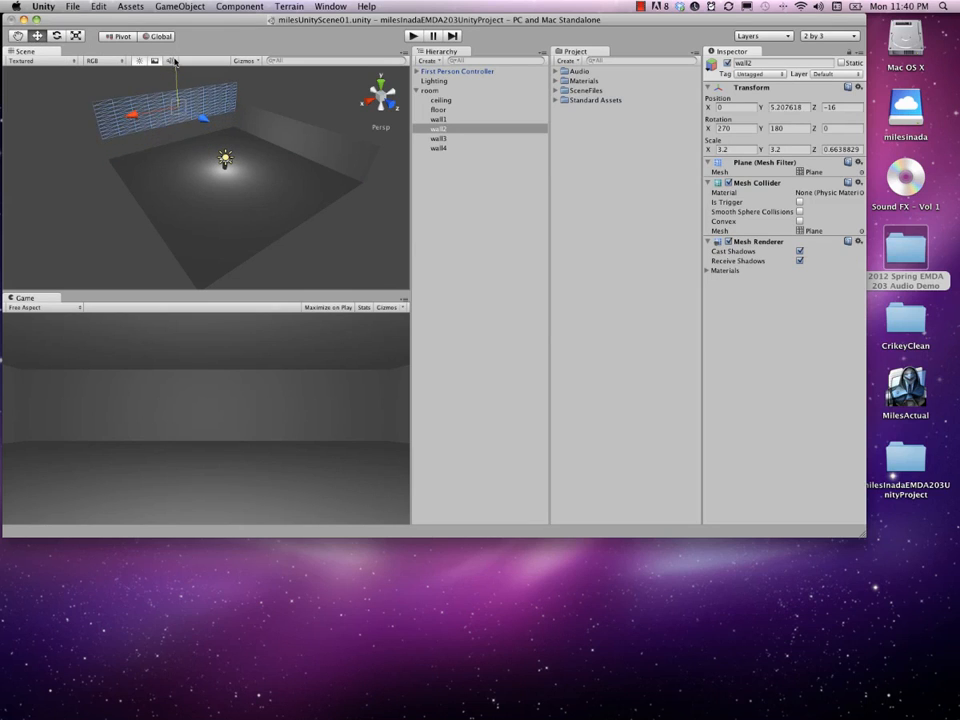
key(super+z)
Try rotating wall4 about its vertical axis to about 290 degrees, undo it, and test the other rotation axes
click(278, 126)
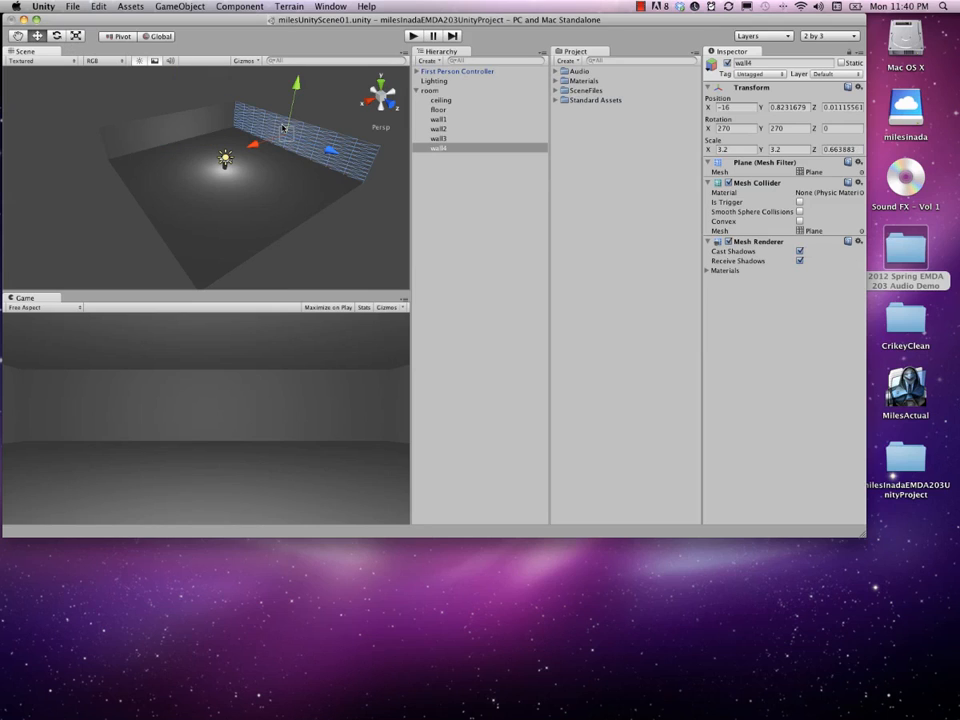
click(57, 35)
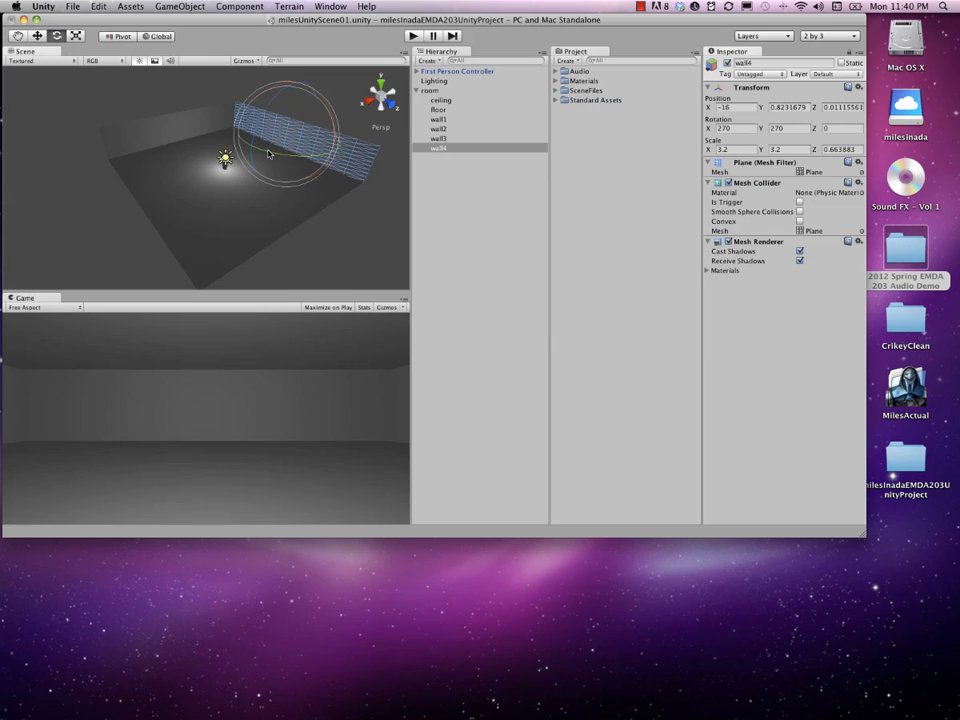
drag(271, 154, 253, 149)
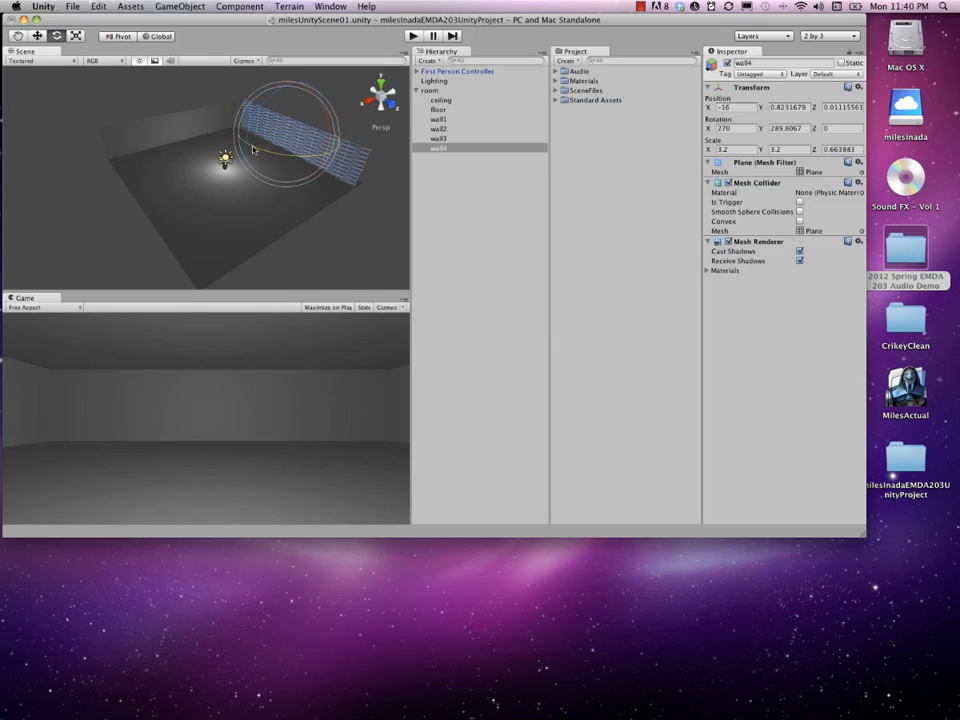
key(super+z)
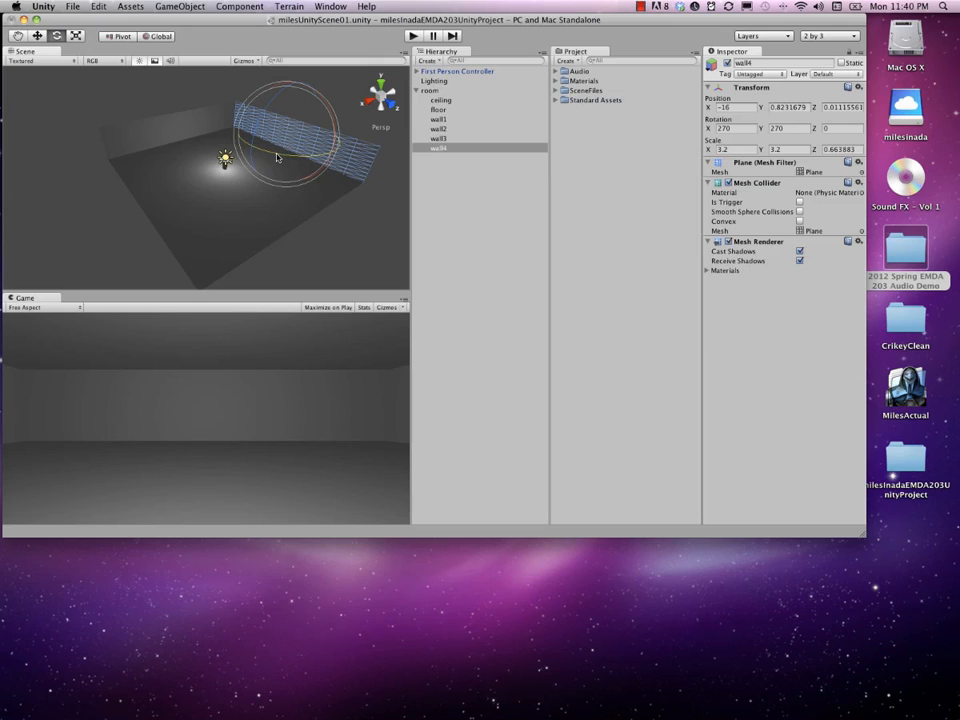
mouse_move(277, 157)
mouse_down()
mouse_move(310, 155)
mouse_move(275, 157)
mouse_up()
drag(270, 107, 235, 97)
Try moving wall4 down and up along its vertical axis, undoing each move
click(42, 36)
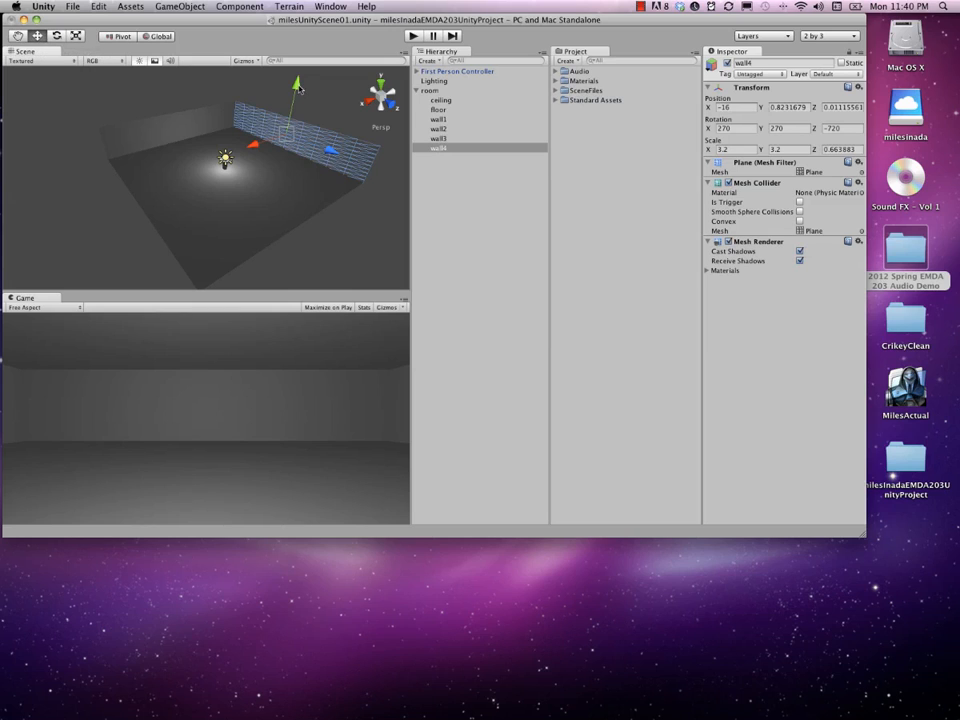
mouse_move(298, 88)
mouse_down()
mouse_move(302, 68)
mouse_move(296, 101)
mouse_up()
key(super+z)
drag(296, 84, 298, 84)
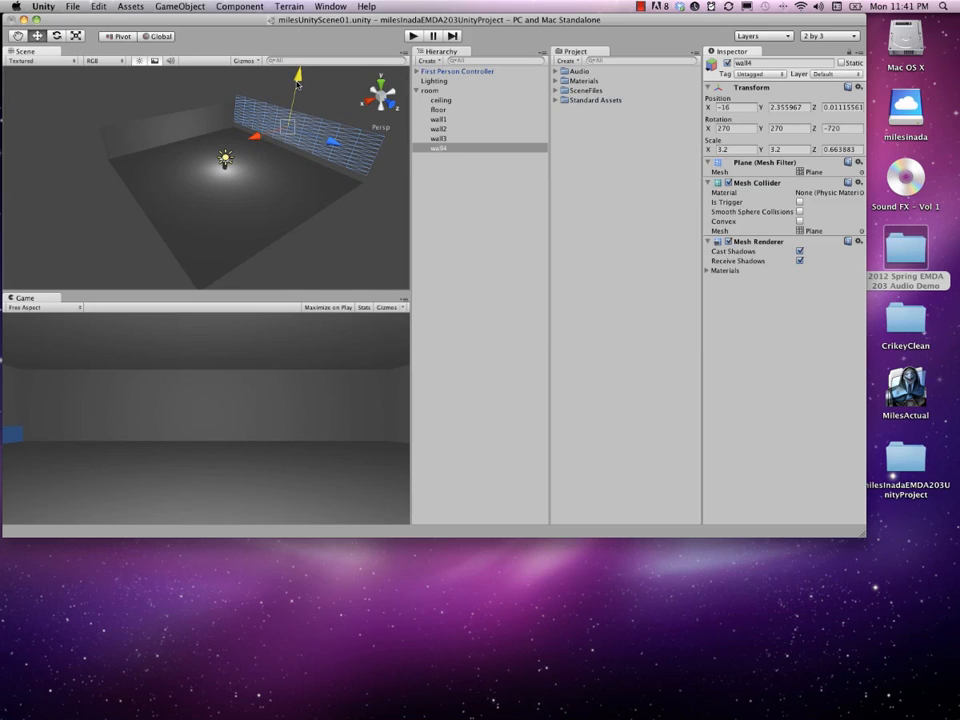
key(super+z)
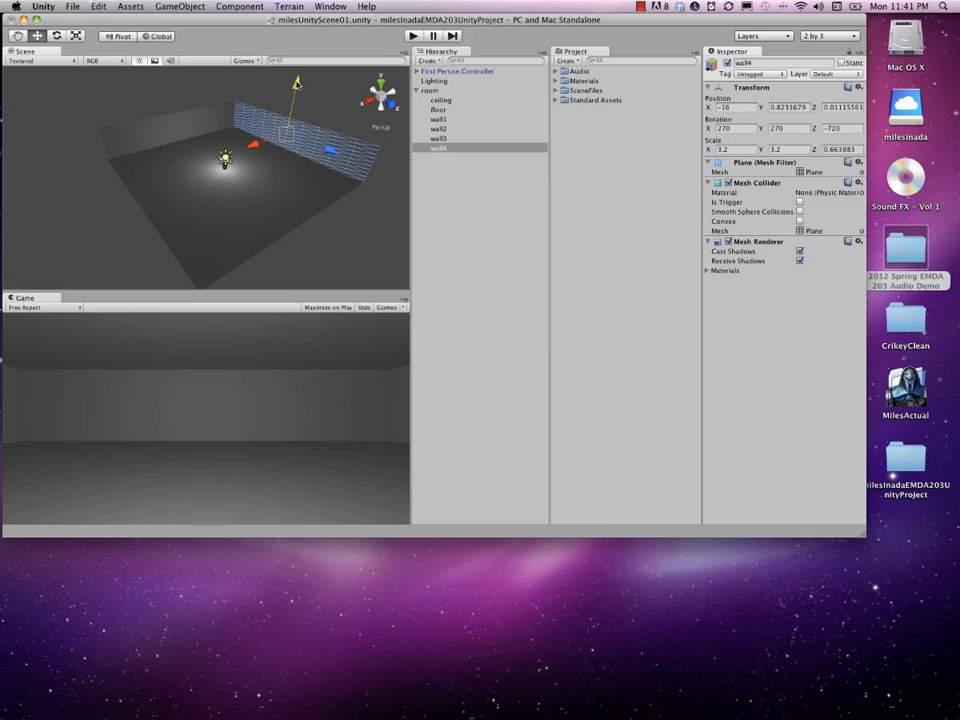
Activate the Scale tool and select the walls and the floor one after another to identify each part, ending on wall2
key(e)
key(r)
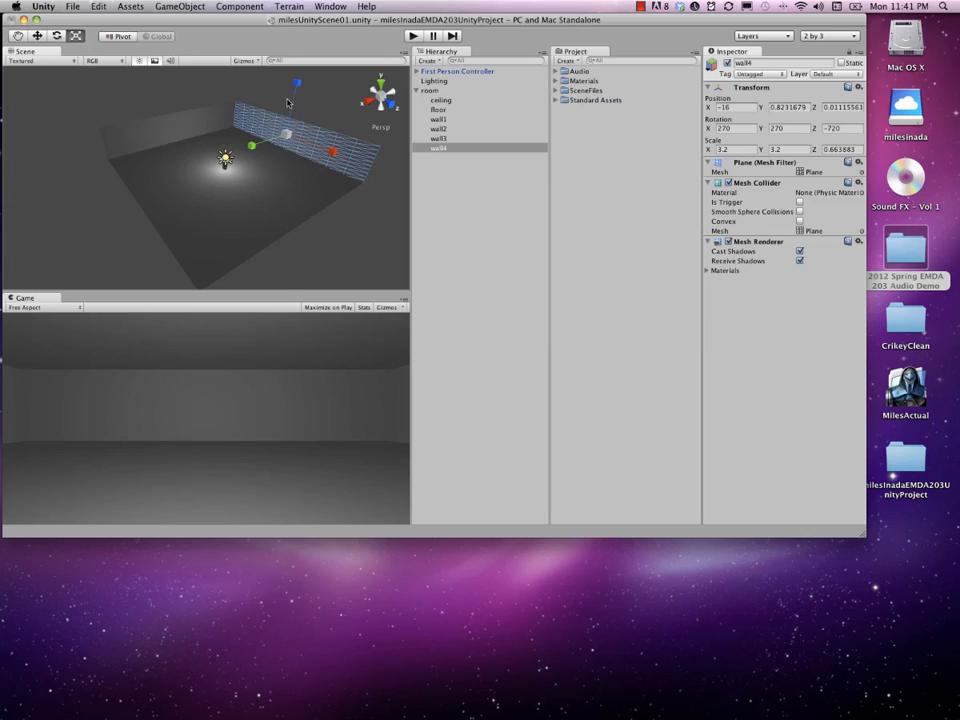
click(440, 138)
click(438, 128)
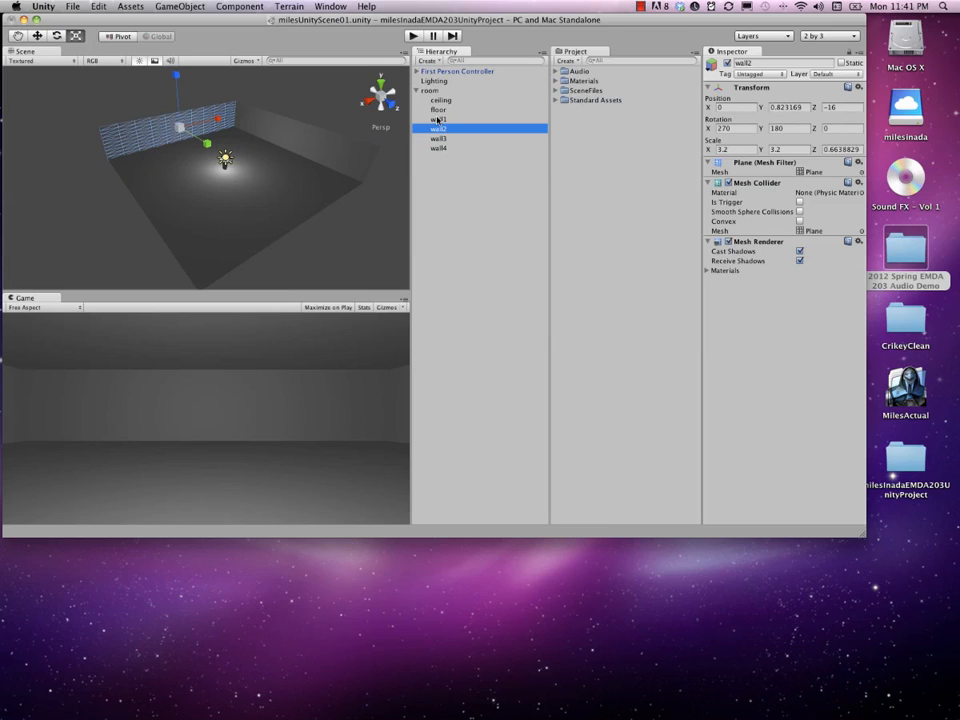
click(437, 119)
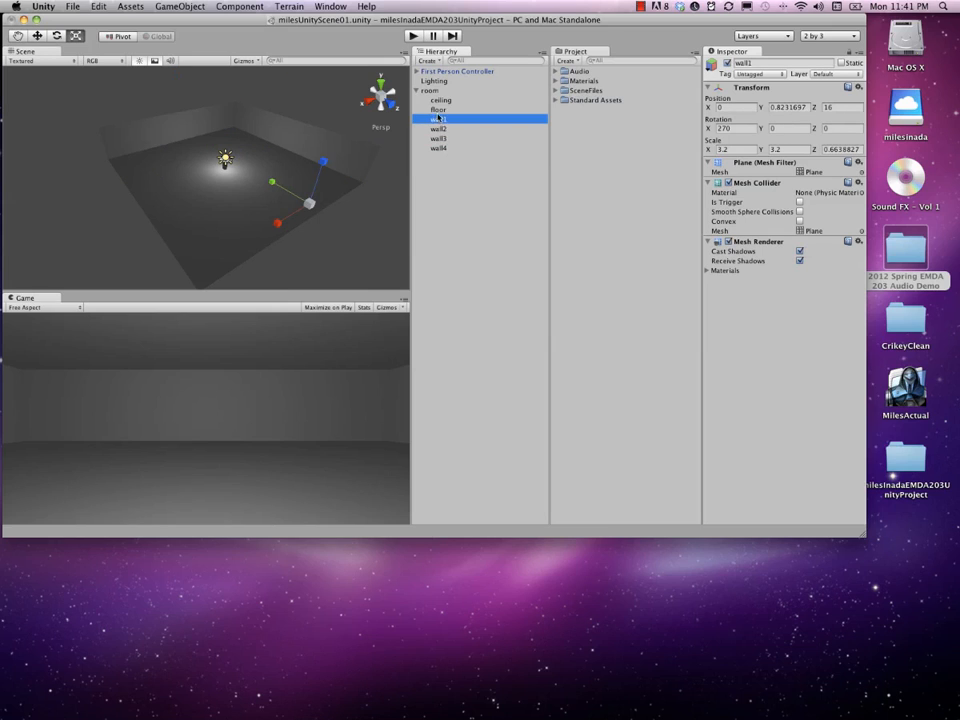
click(438, 109)
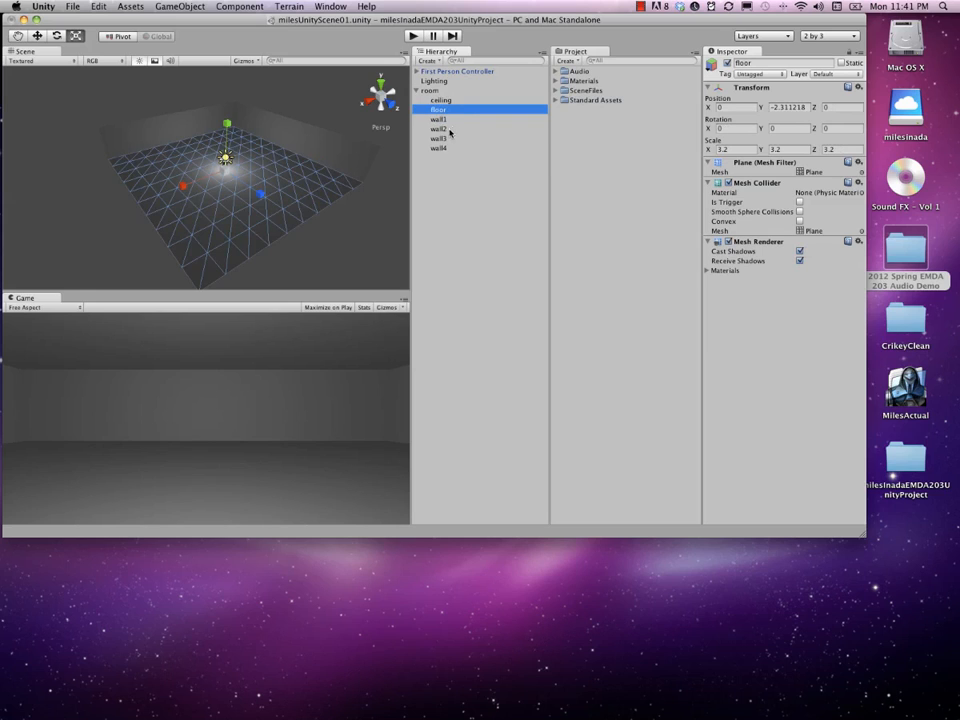
click(305, 140)
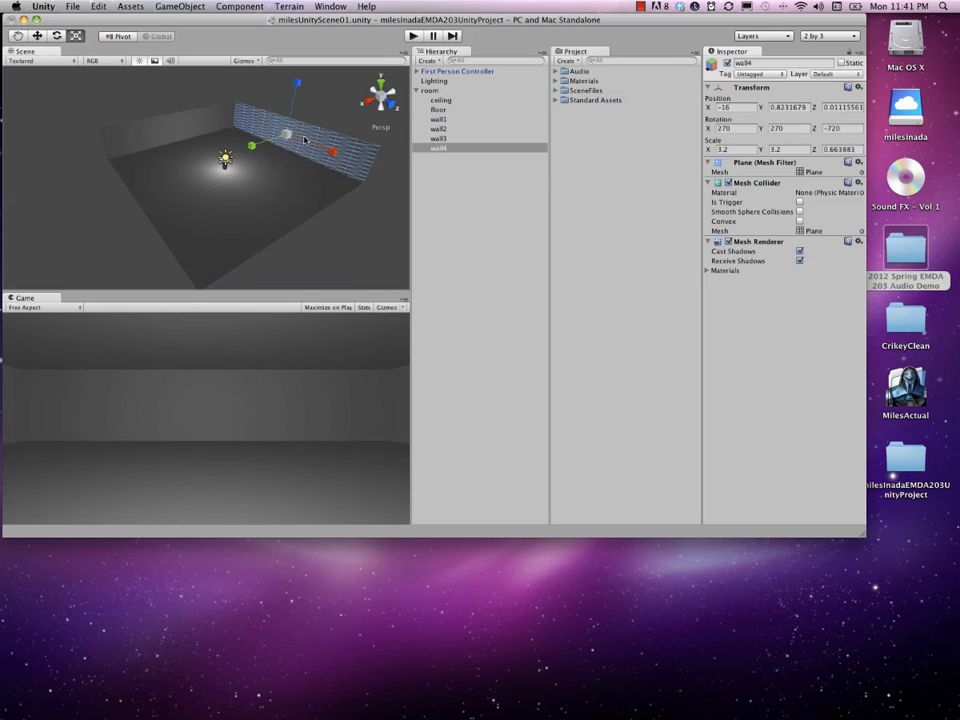
click(438, 128)
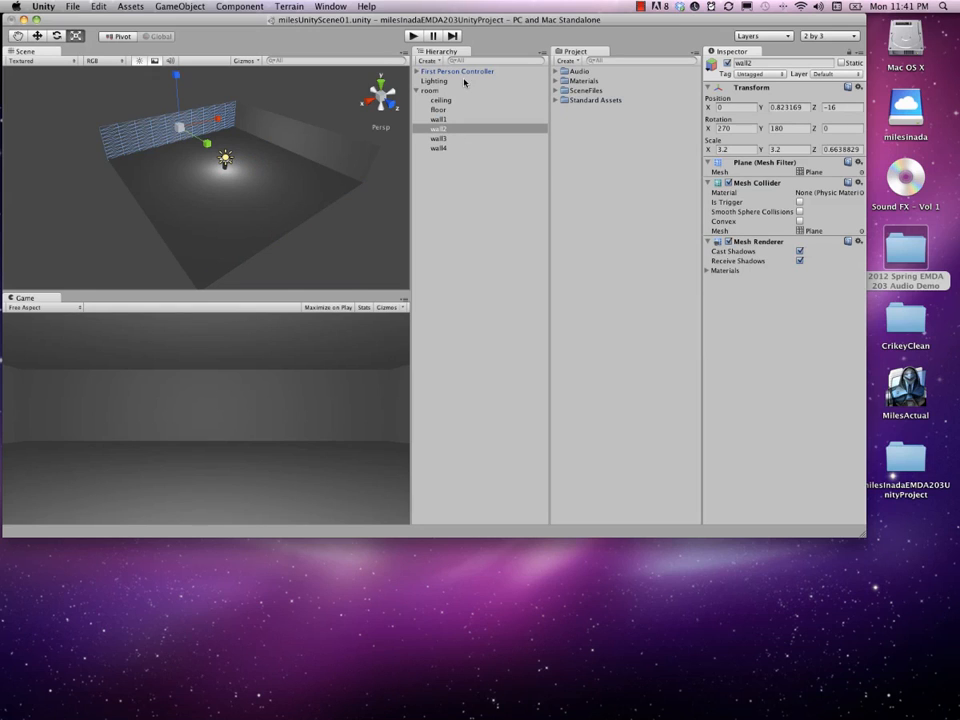
Bring the player capsule into close view and inspect the Graphics and Main Camera objects inside First Person Controller
scroll(237, 157, up, 5)
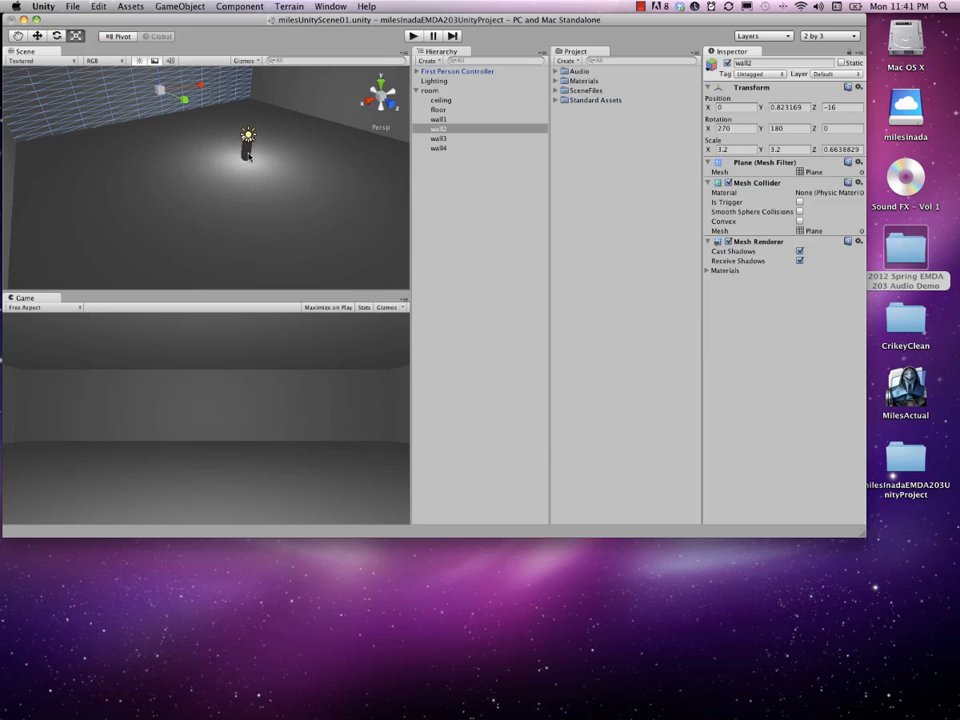
alt+drag(264, 163, 304, 152)
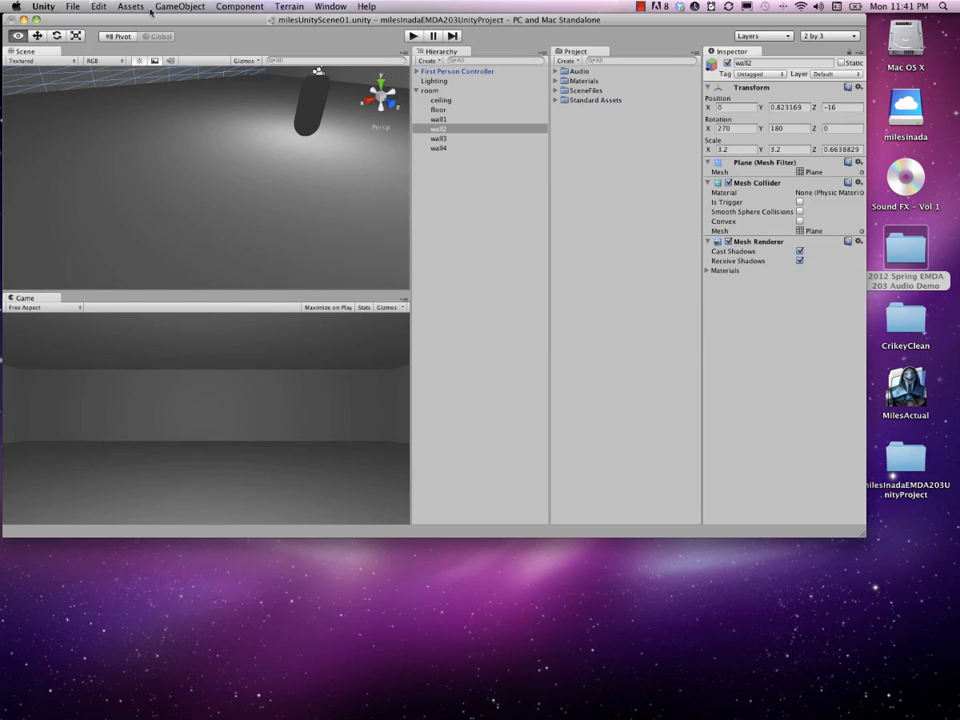
click(17, 36)
drag(227, 144, 200, 212)
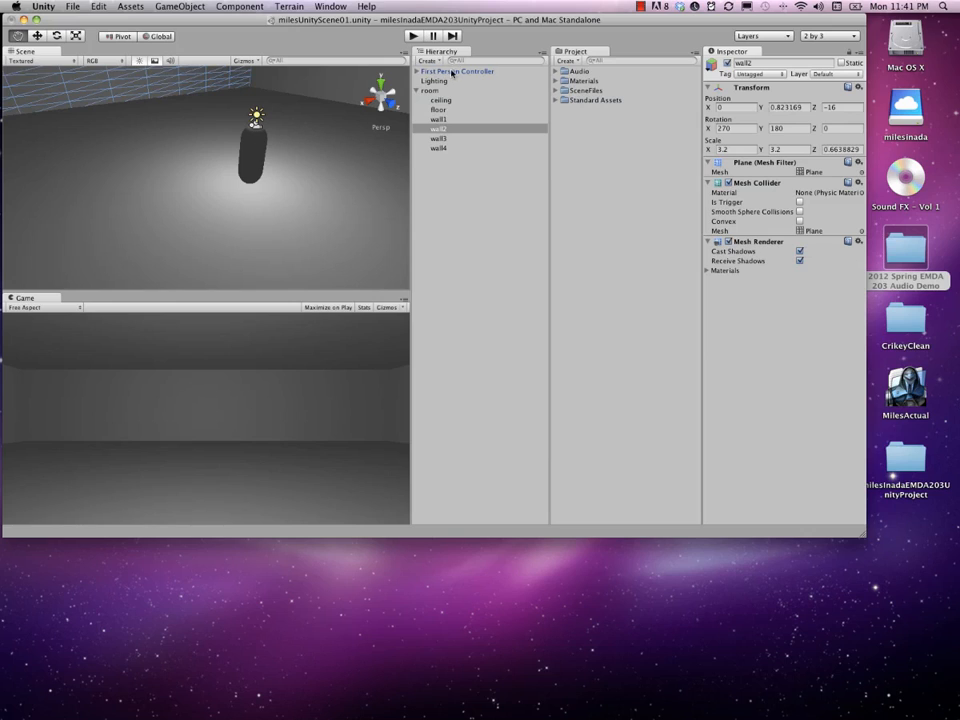
click(417, 71)
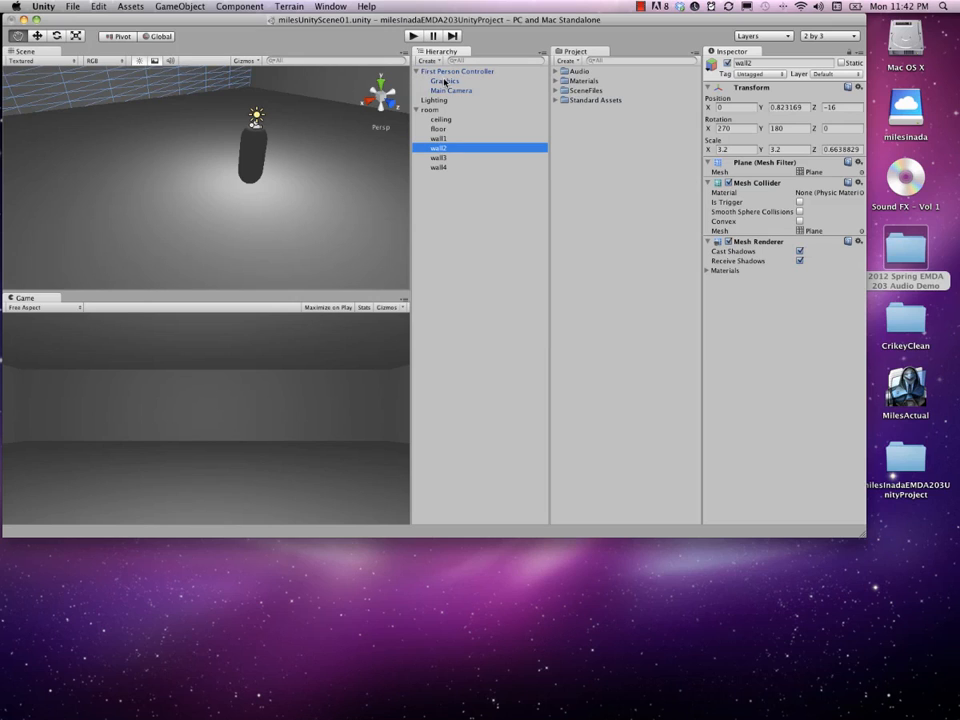
click(445, 81)
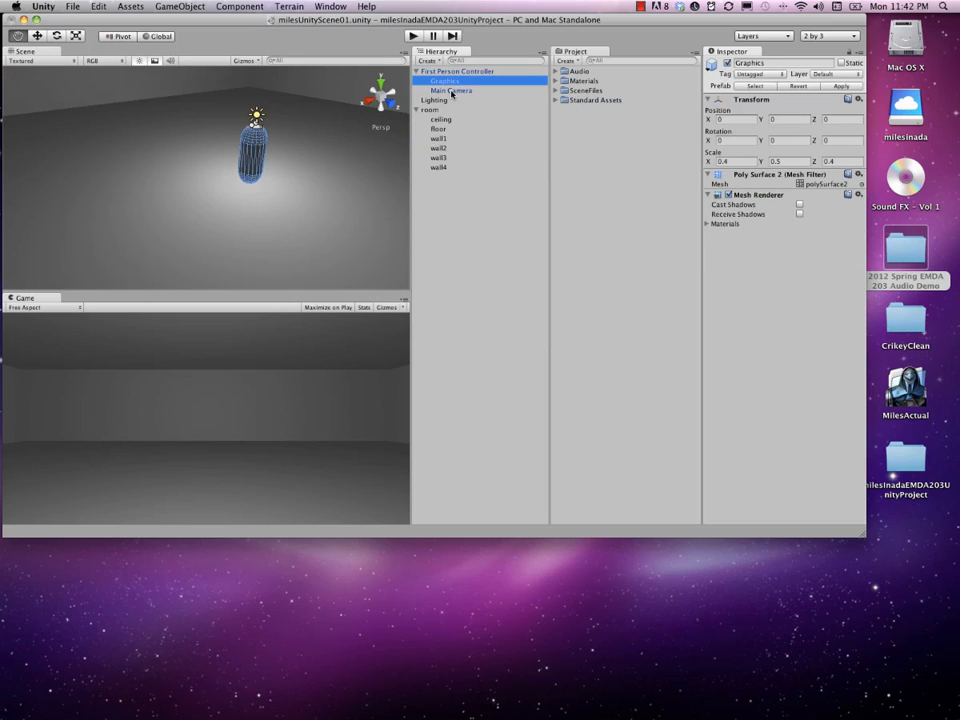
click(452, 91)
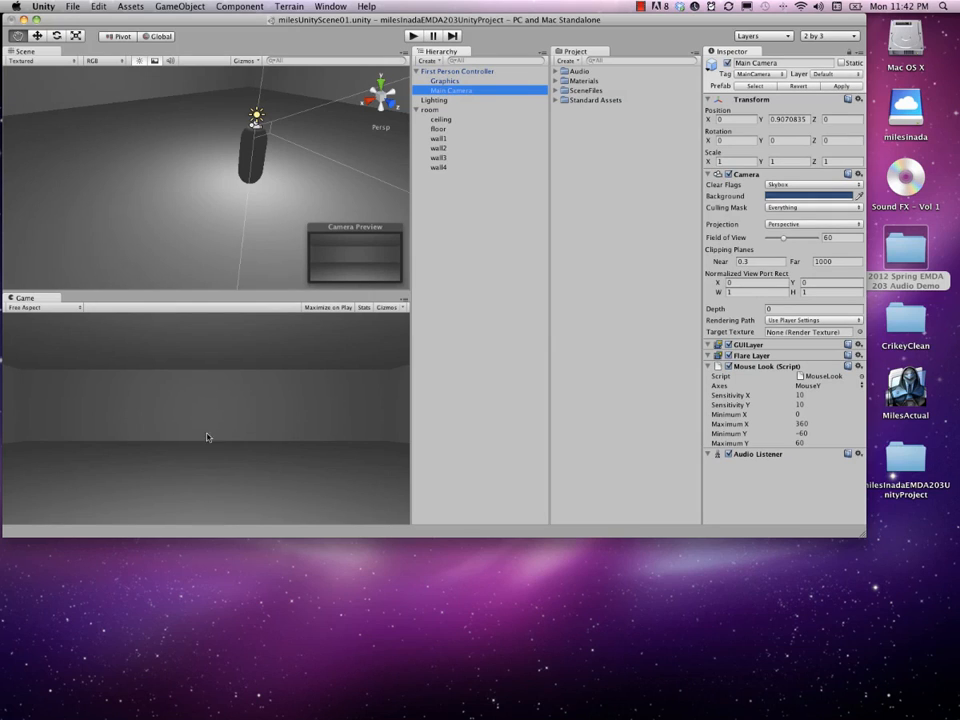
Collapse the First Person Controller and room groups and select the Lighting object to show its light settings
click(417, 72)
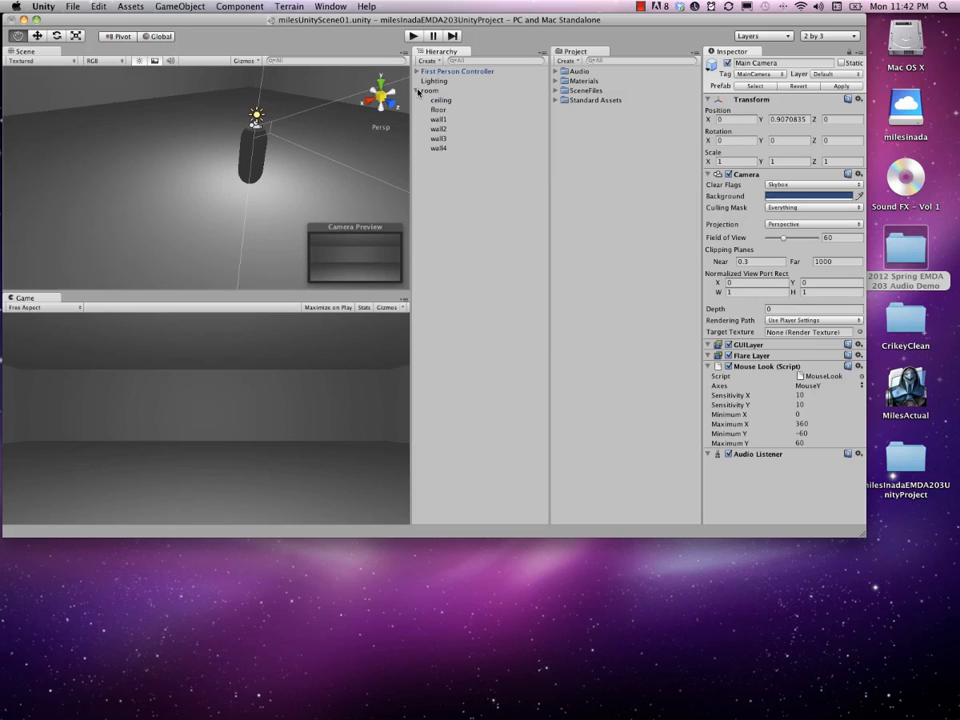
click(418, 91)
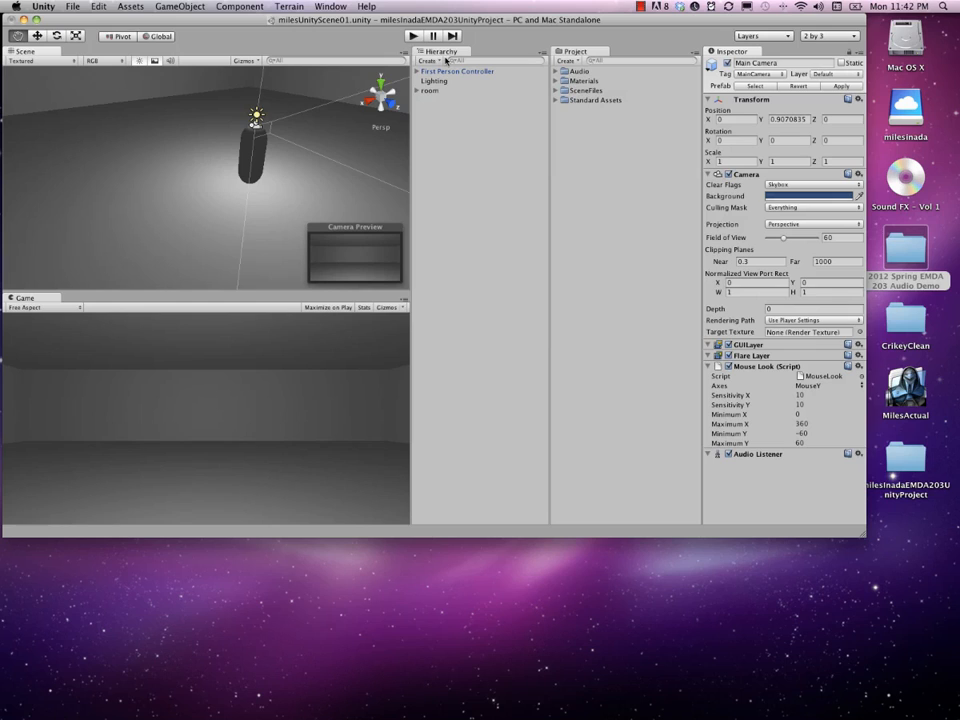
click(445, 84)
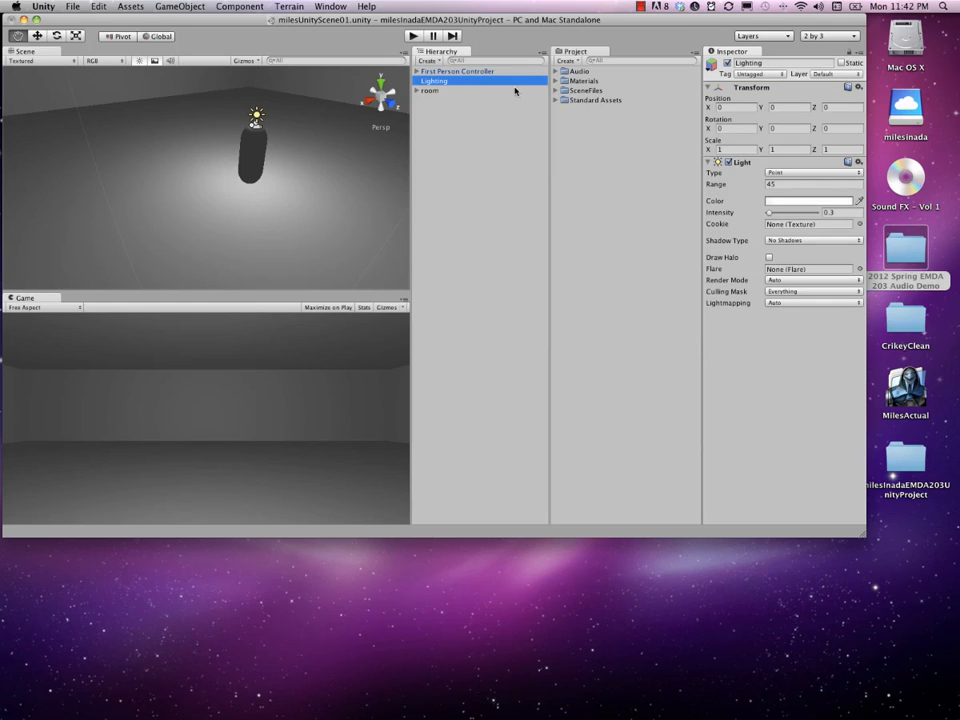
click(257, 119)
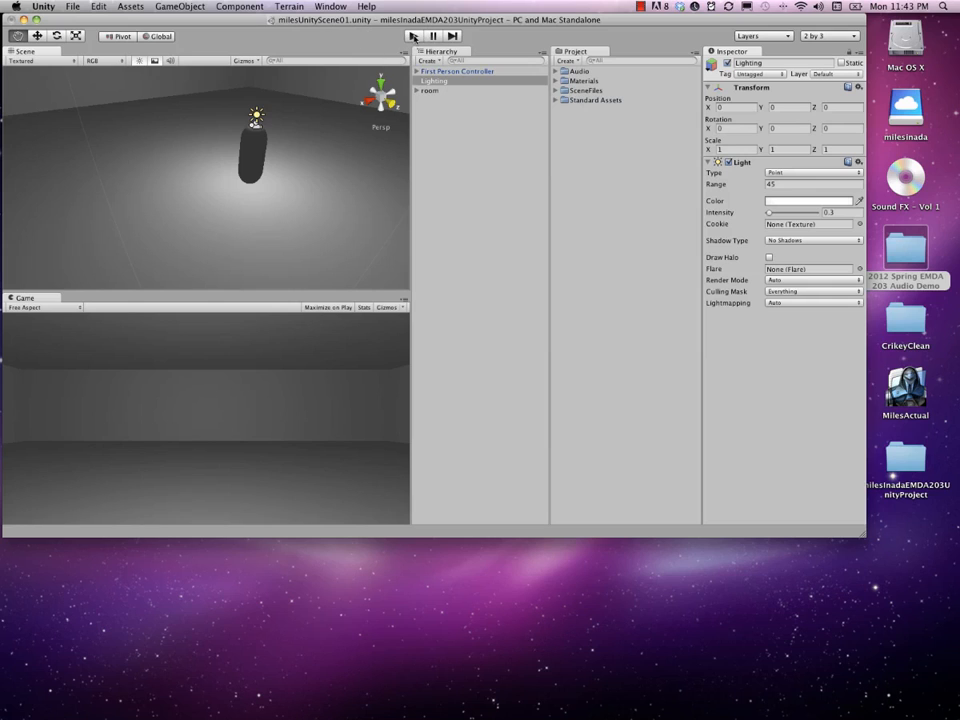
Start play mode and test the first-person controls by walking forward, backward and sideways around the room while looking about
click(413, 36)
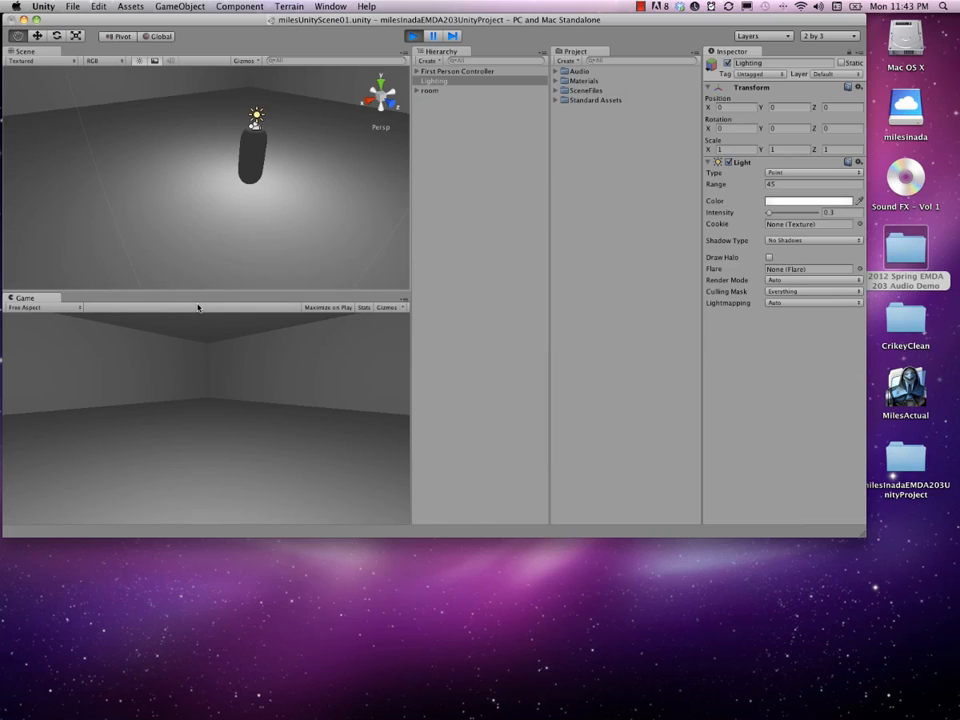
key(w)
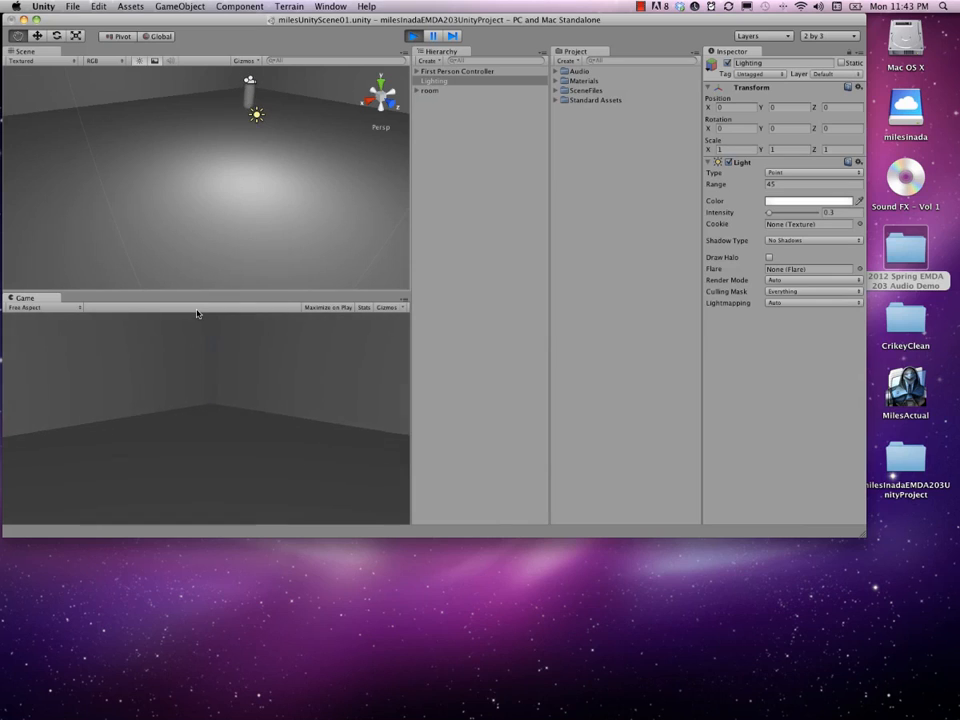
key(a)
key(d)
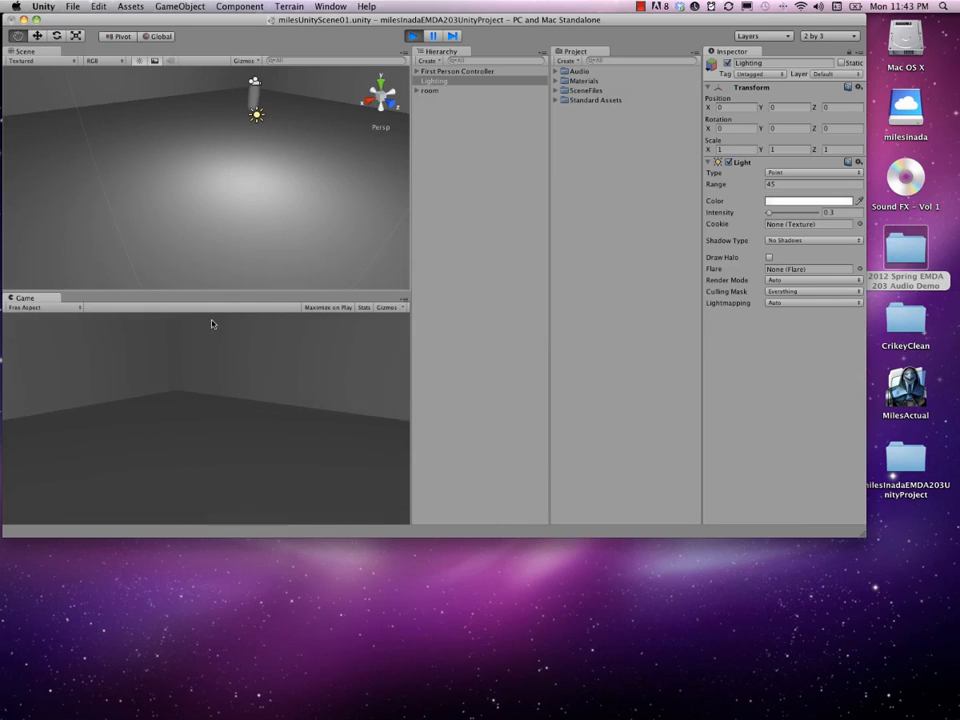
key(s)
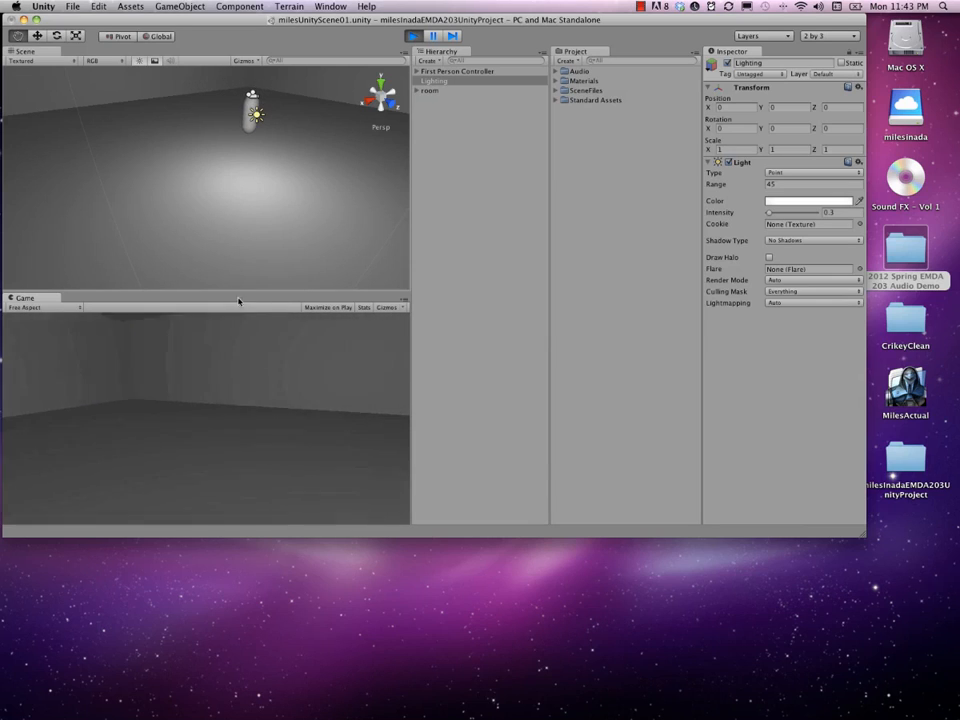
key(s)
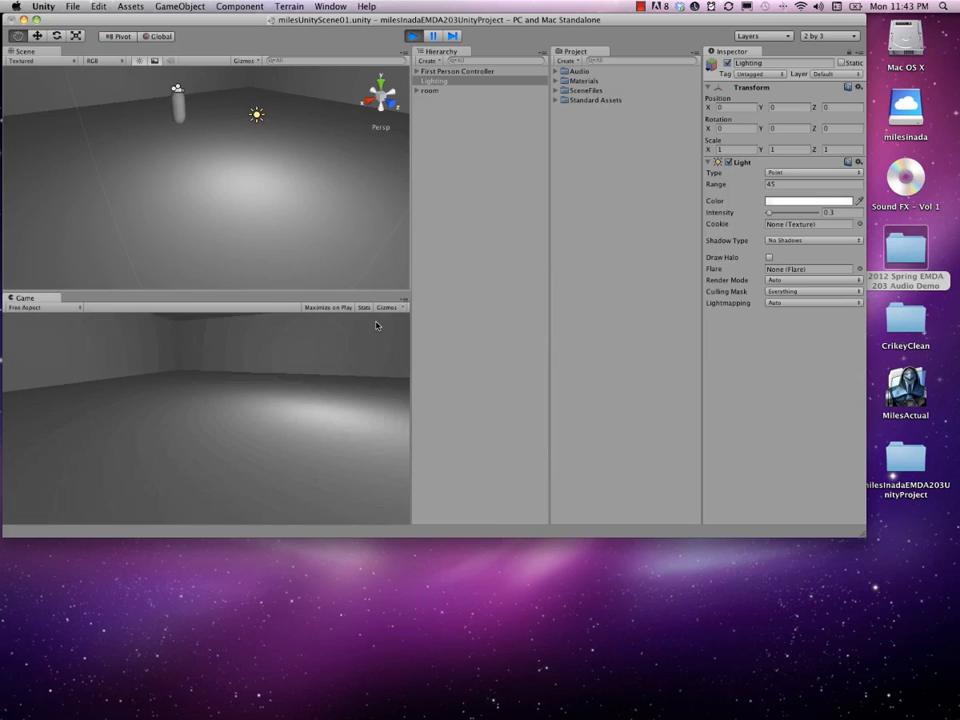
key(s)
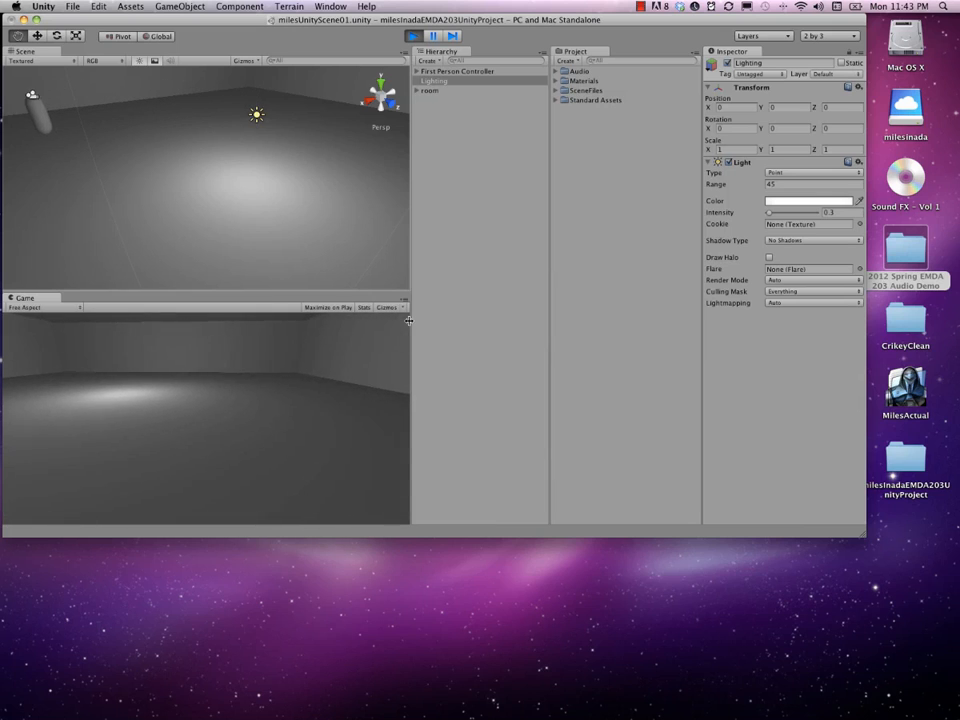
key(w)
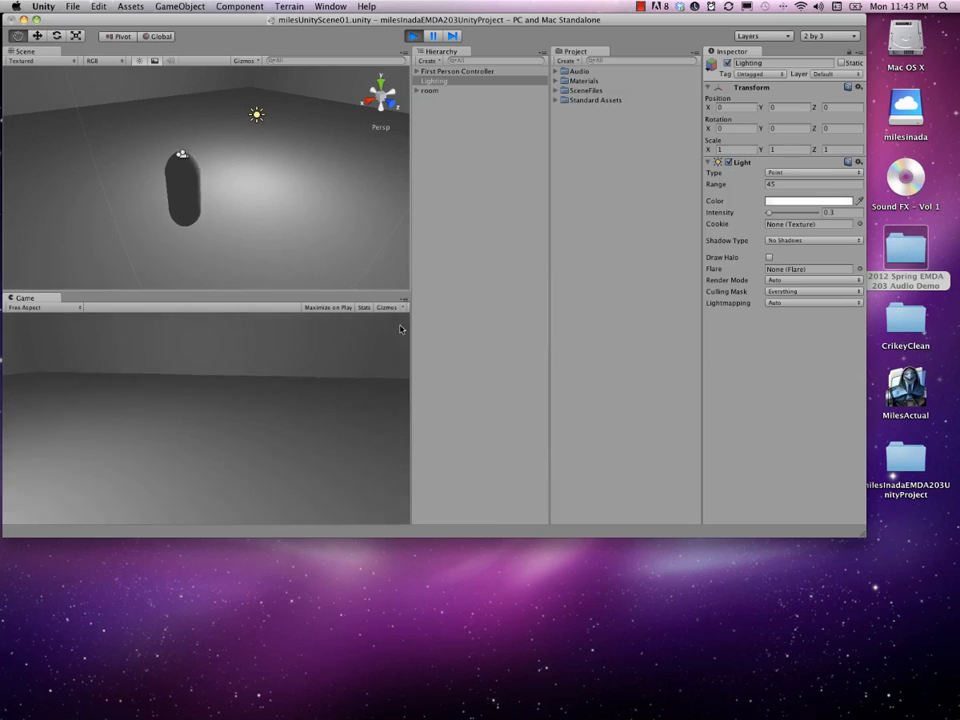
key(s)
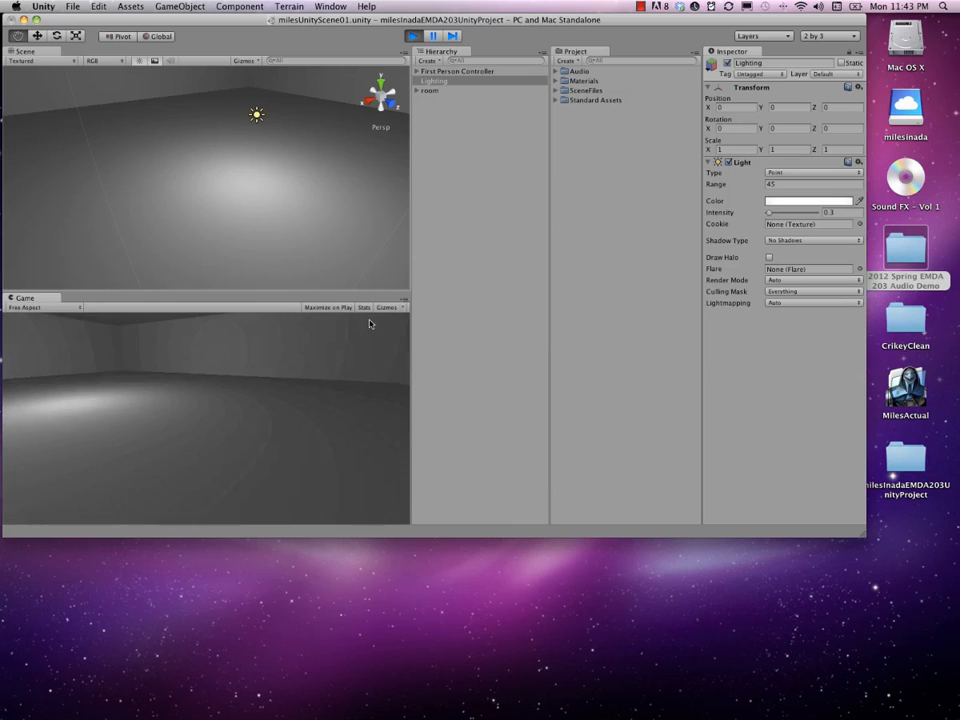
key(w)
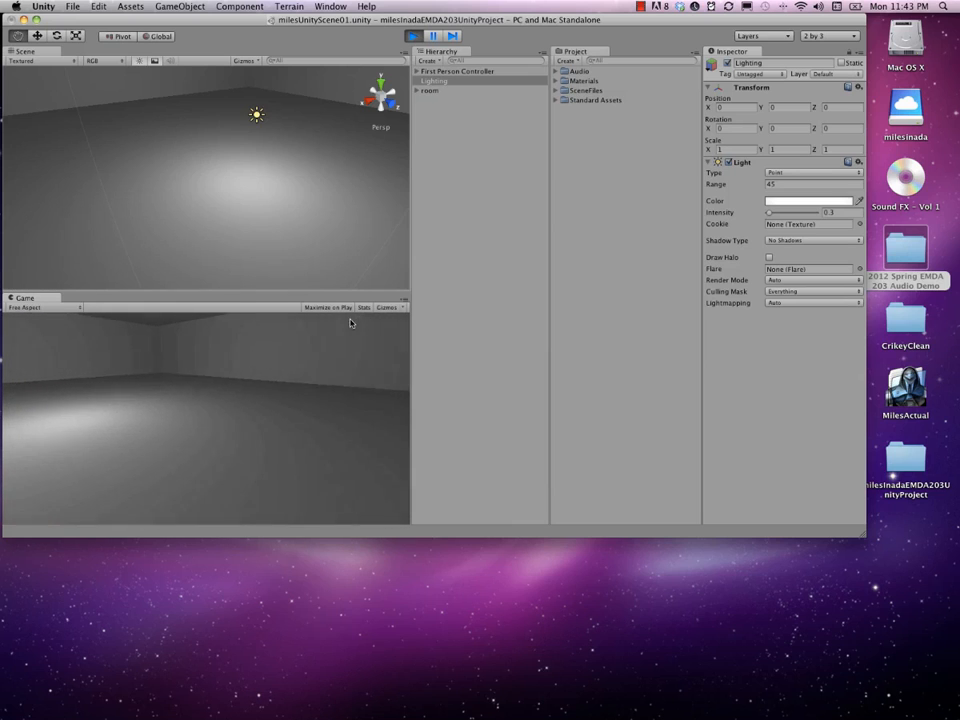
key(a)
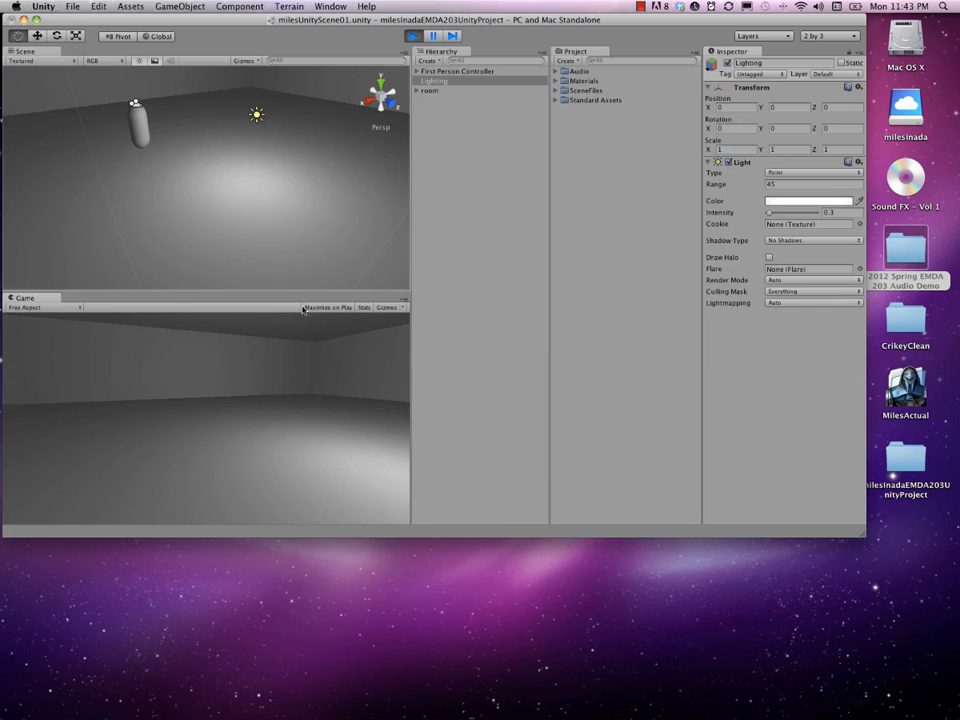
key(d)
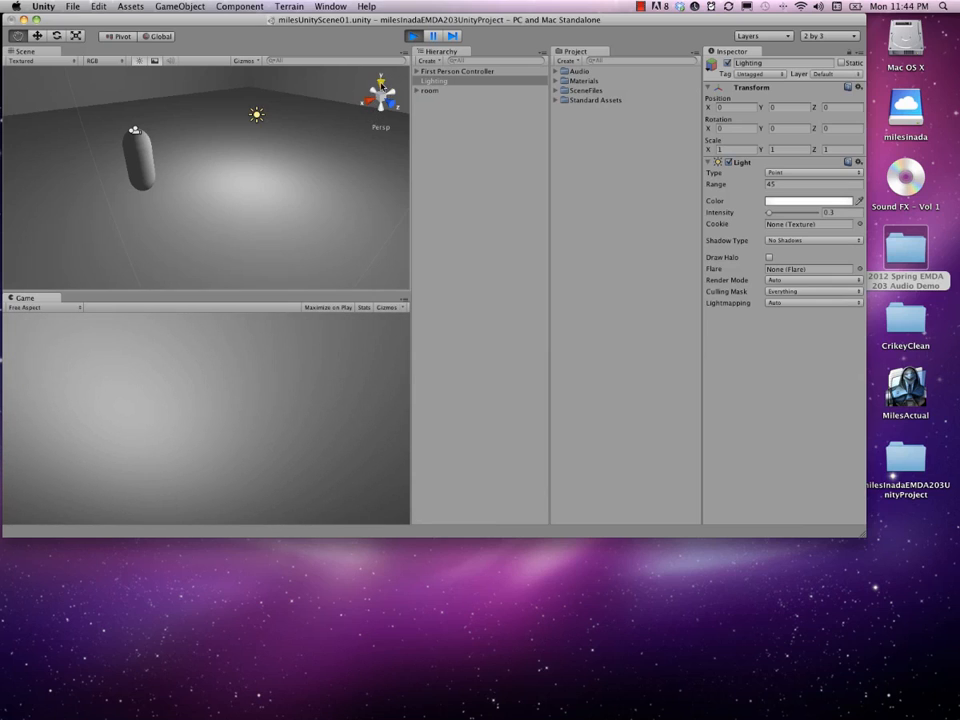
Switch the Scene view to Top, walk the player around the light to track its position from above, and stop play mode
click(380, 86)
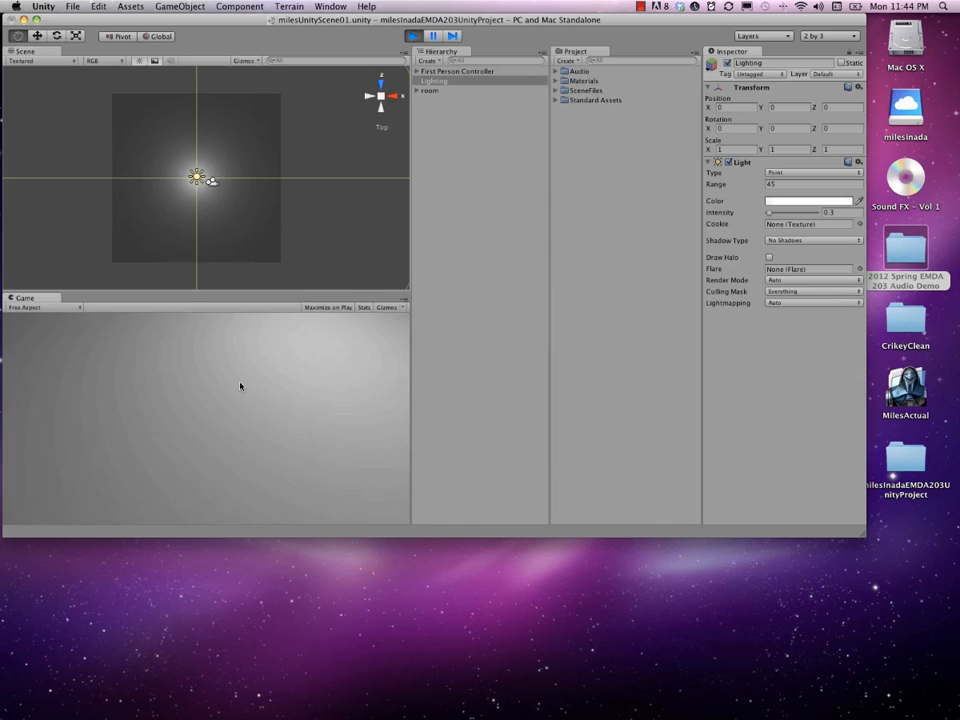
key(w)
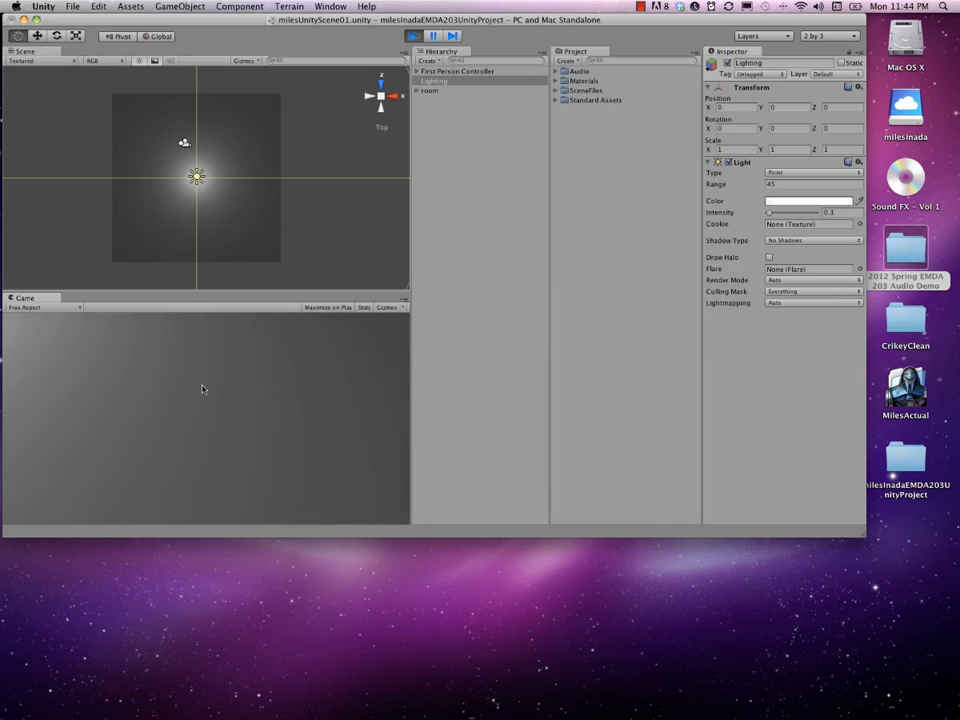
key(w)
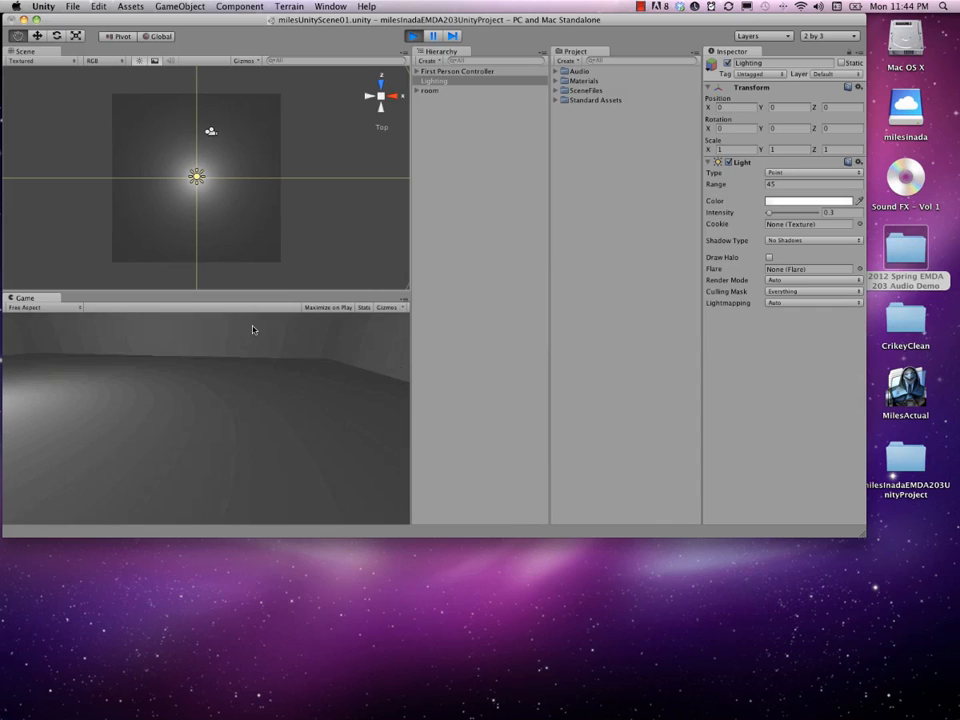
key(d)
key(w)
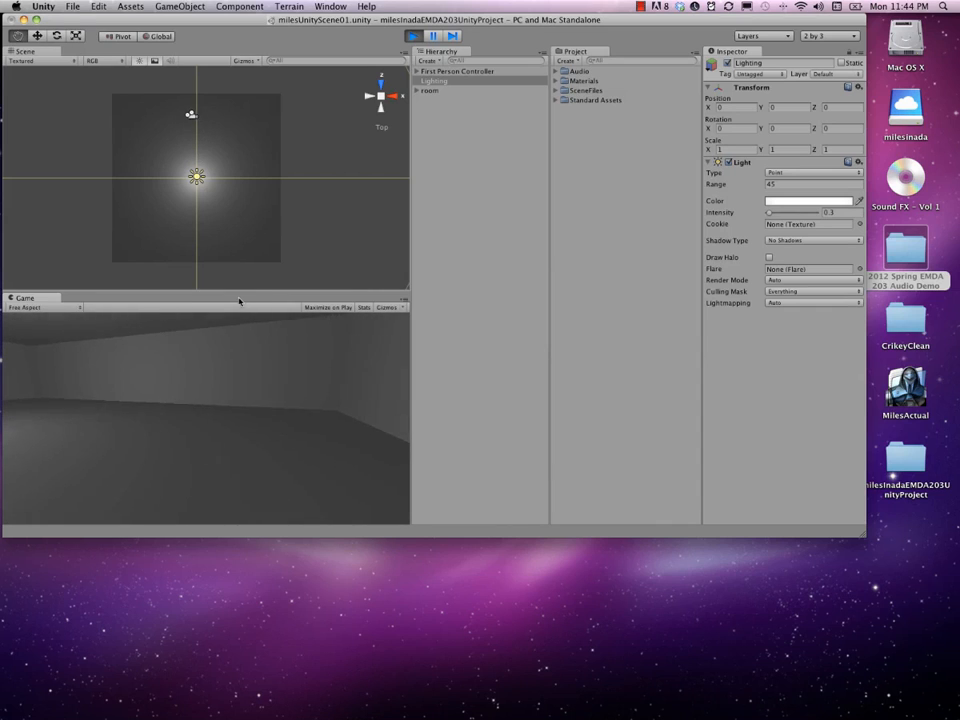
key(a)
key(s)
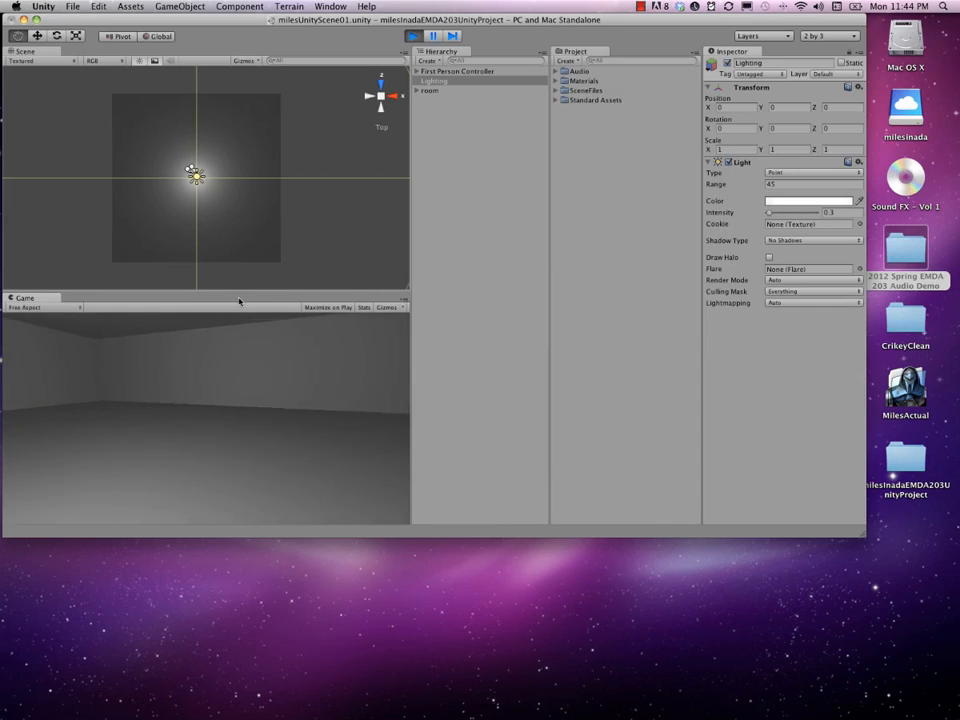
key(w)
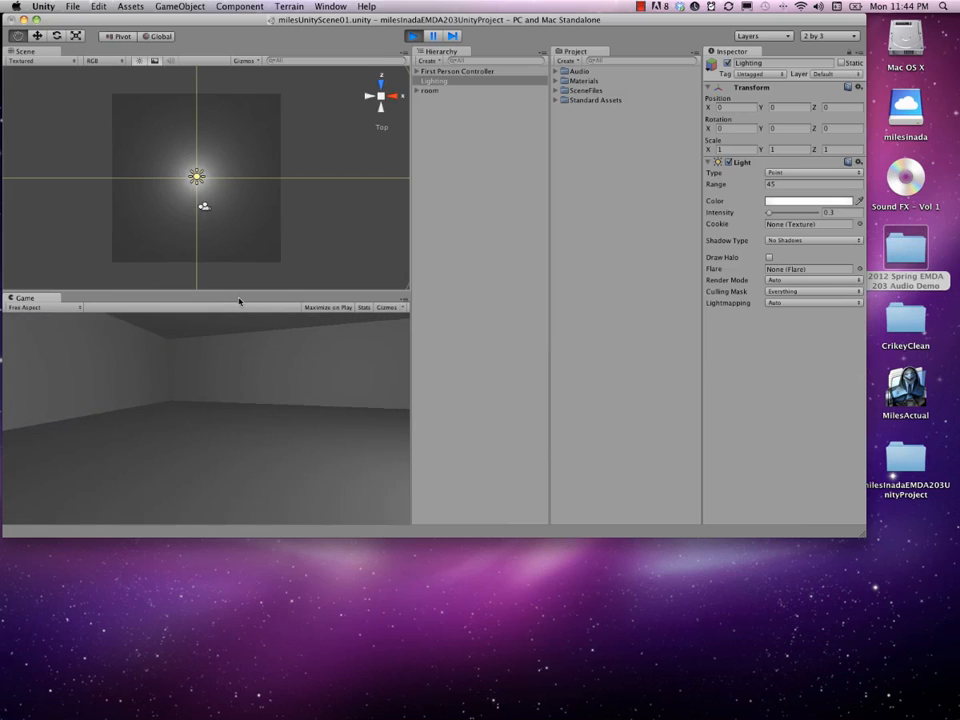
key(s)
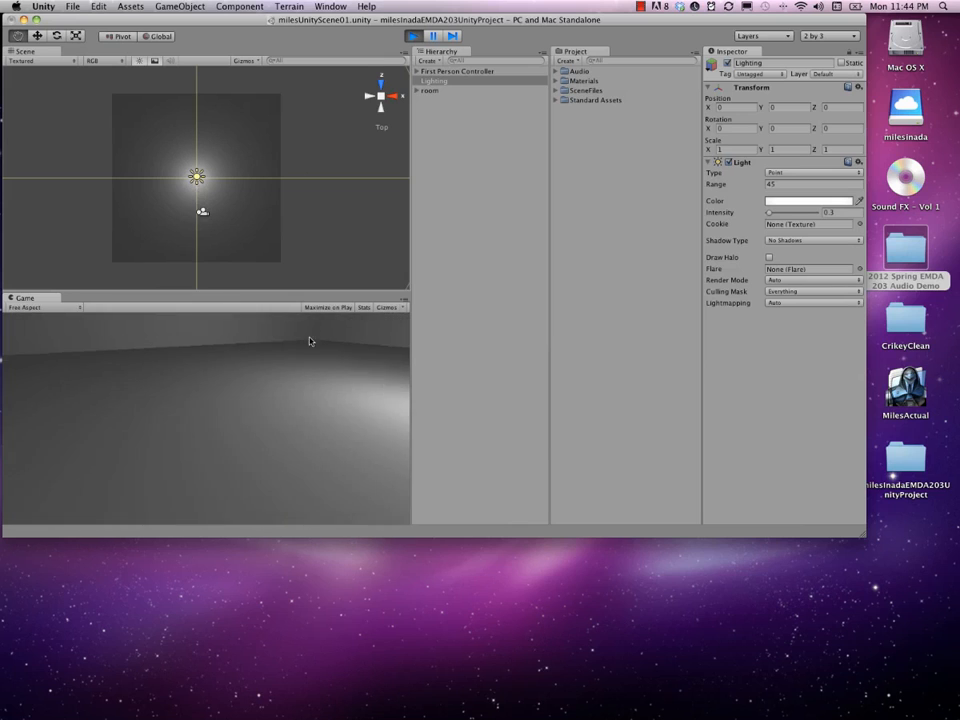
key(w)
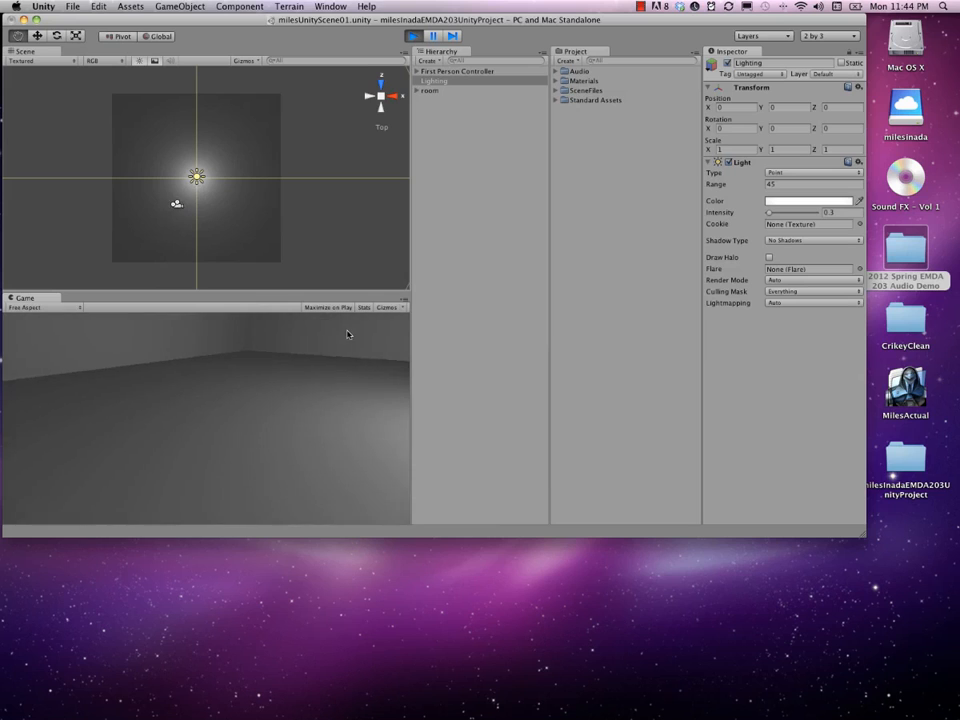
key(w)
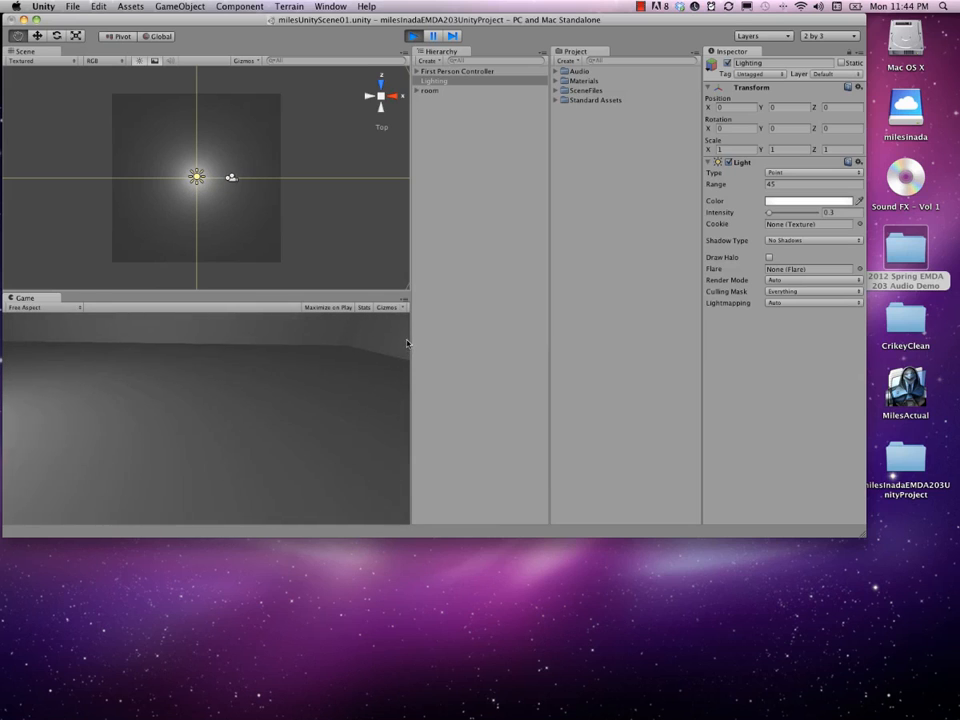
key(w)
key(d)
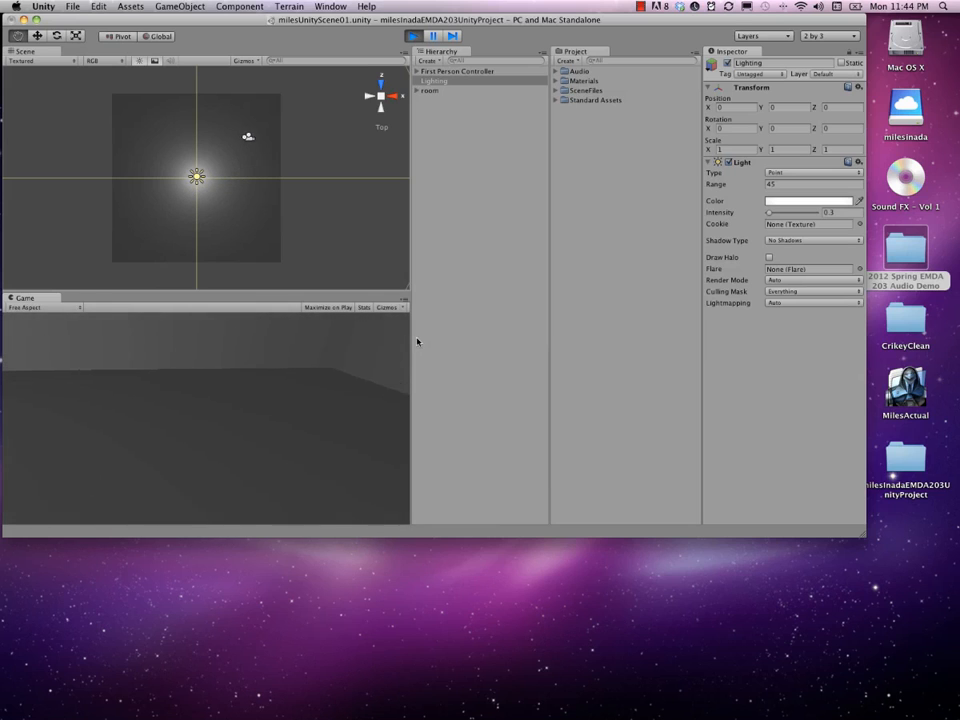
key(w)
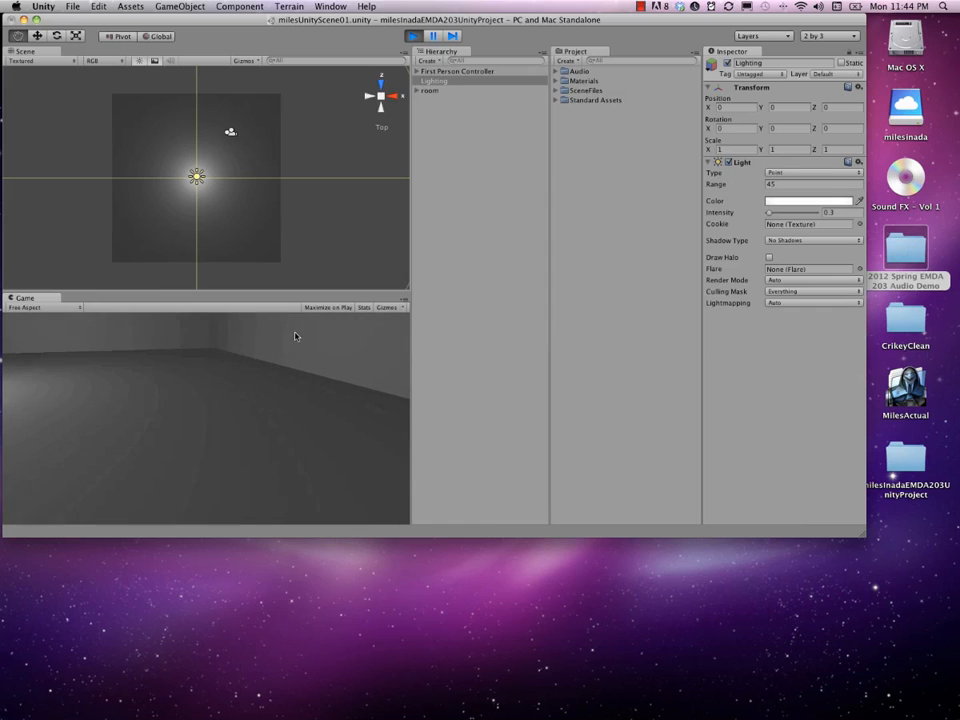
key(w)
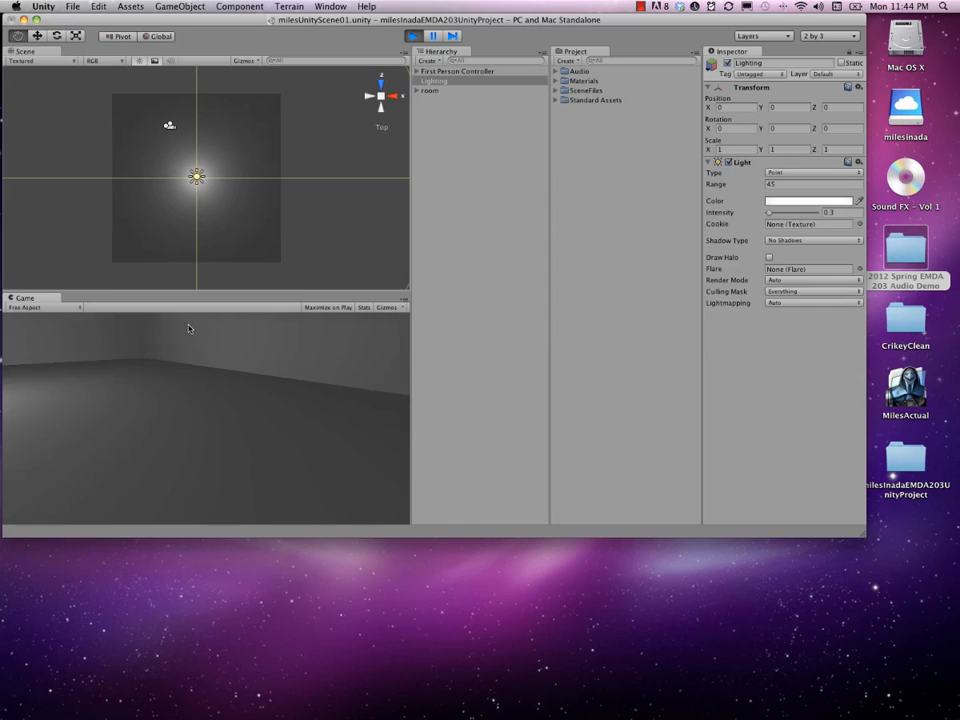
key(w)
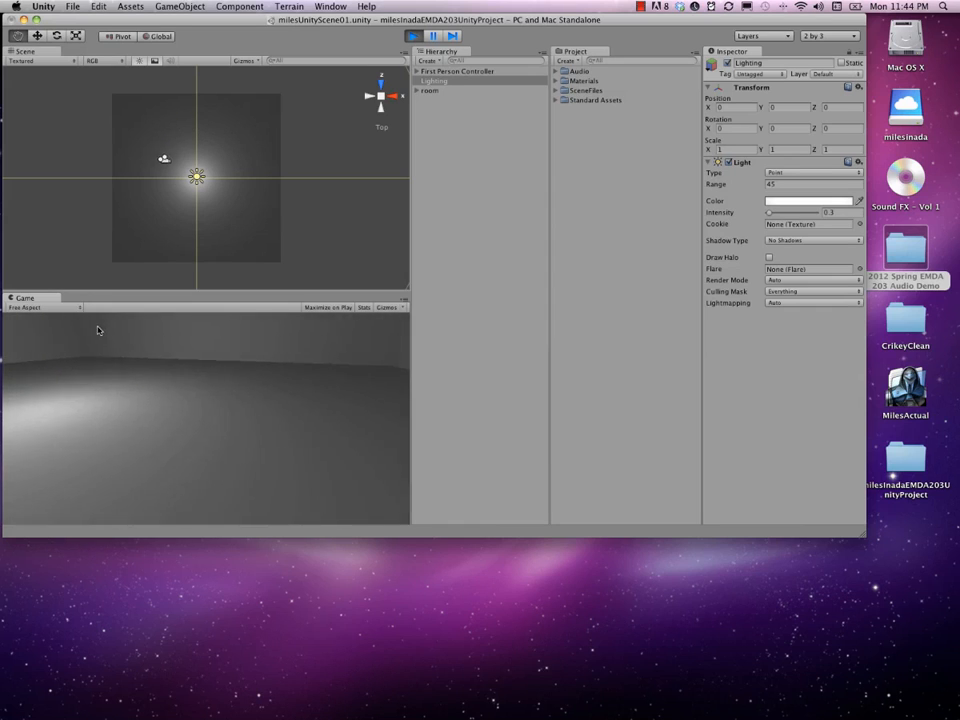
key(w)
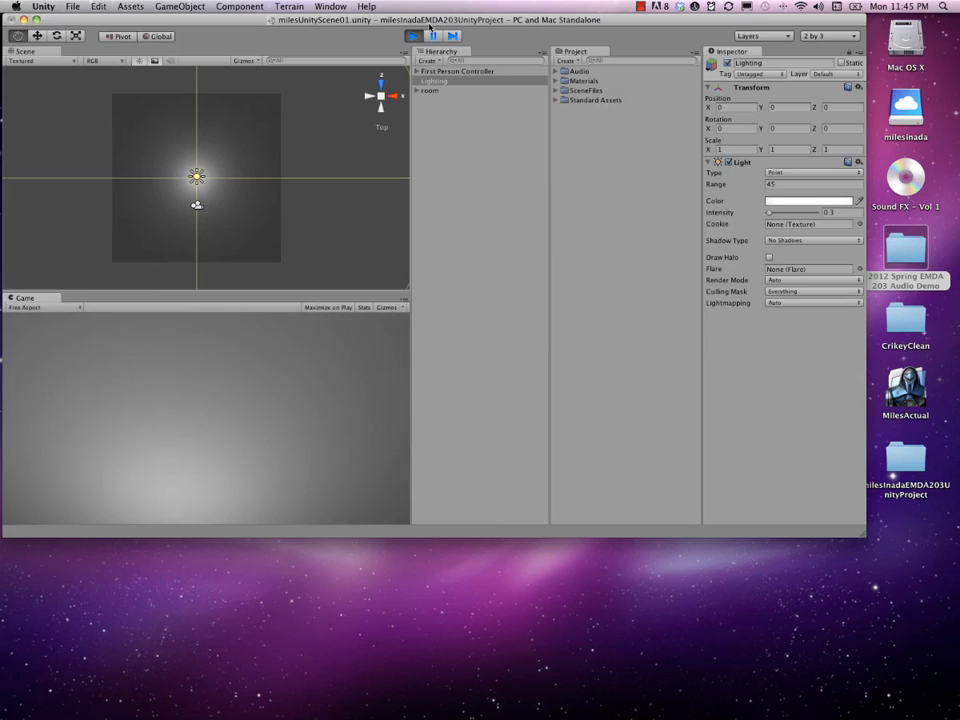
click(415, 37)
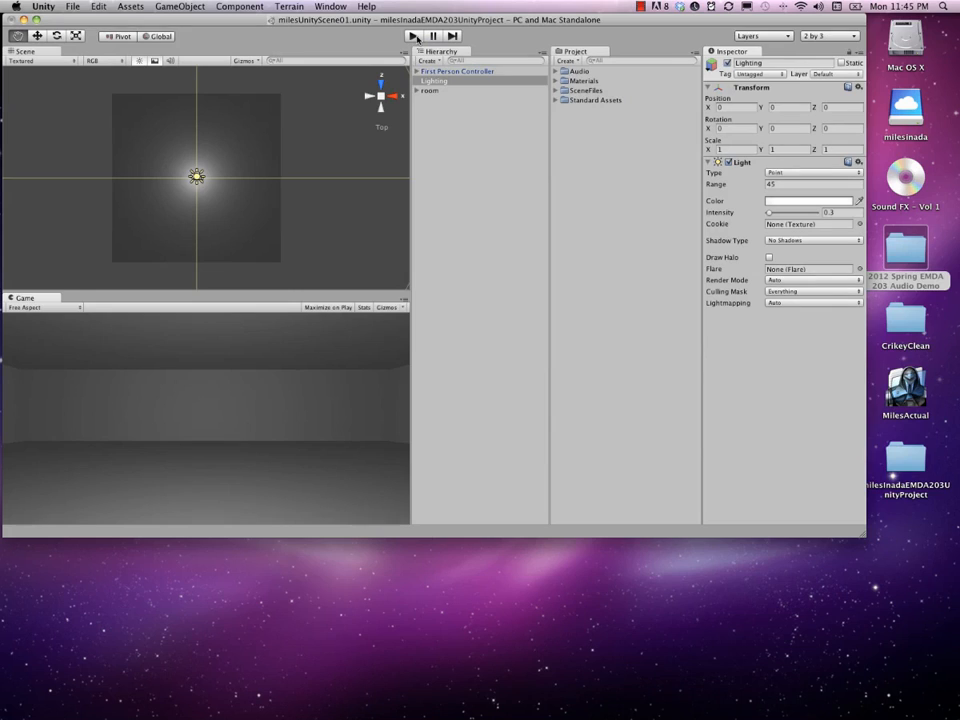
Run play mode again, walk the player forward briefly, and exit back to editing
click(415, 37)
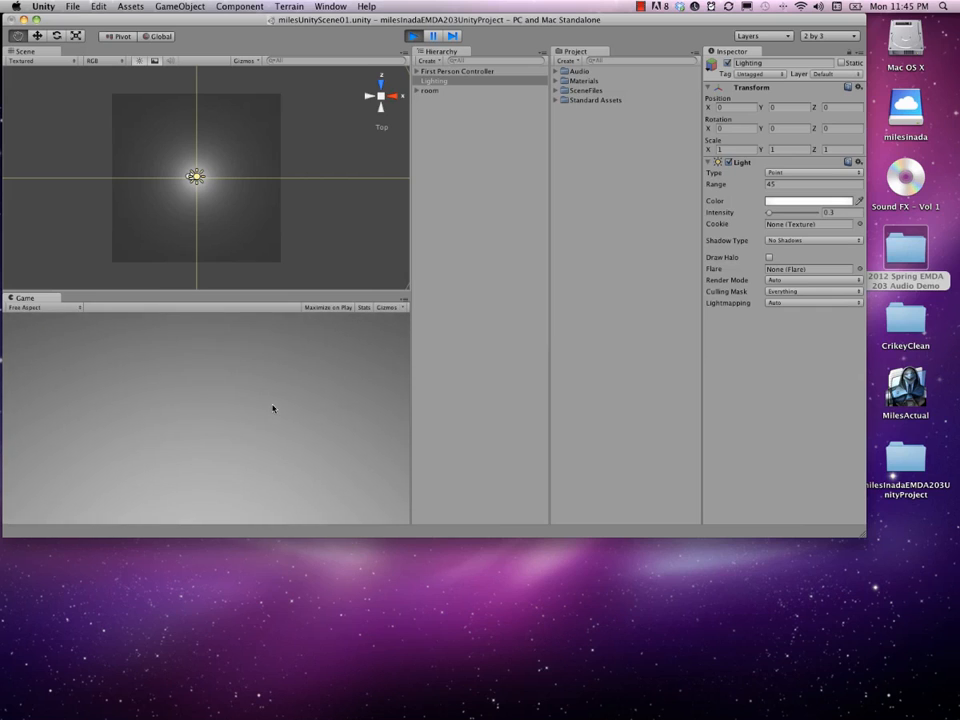
key(w)
key(w)
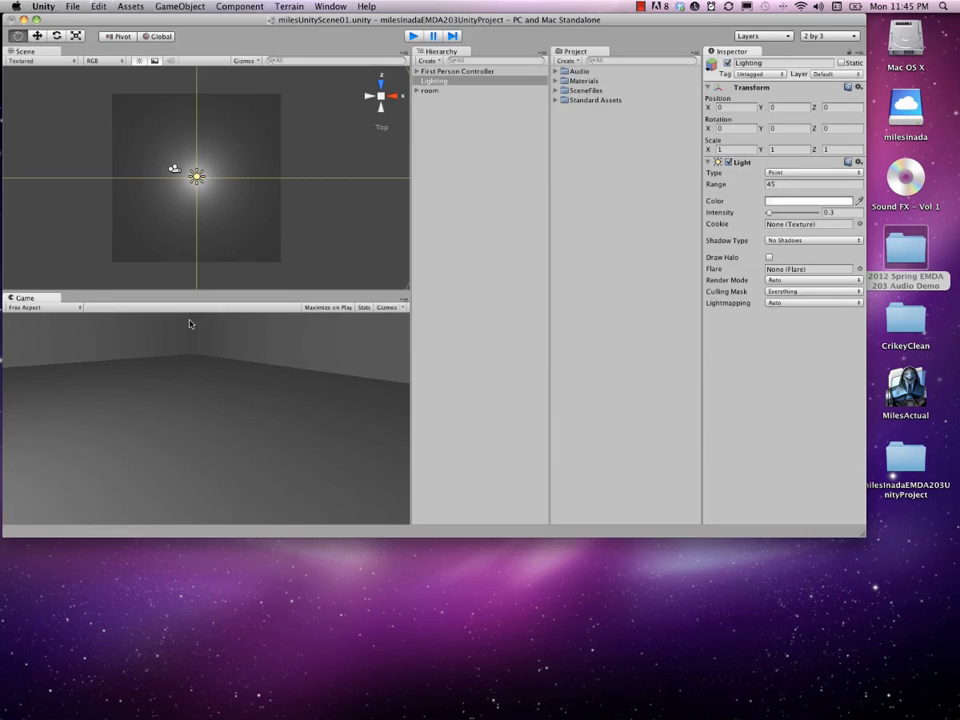
key(super+p)
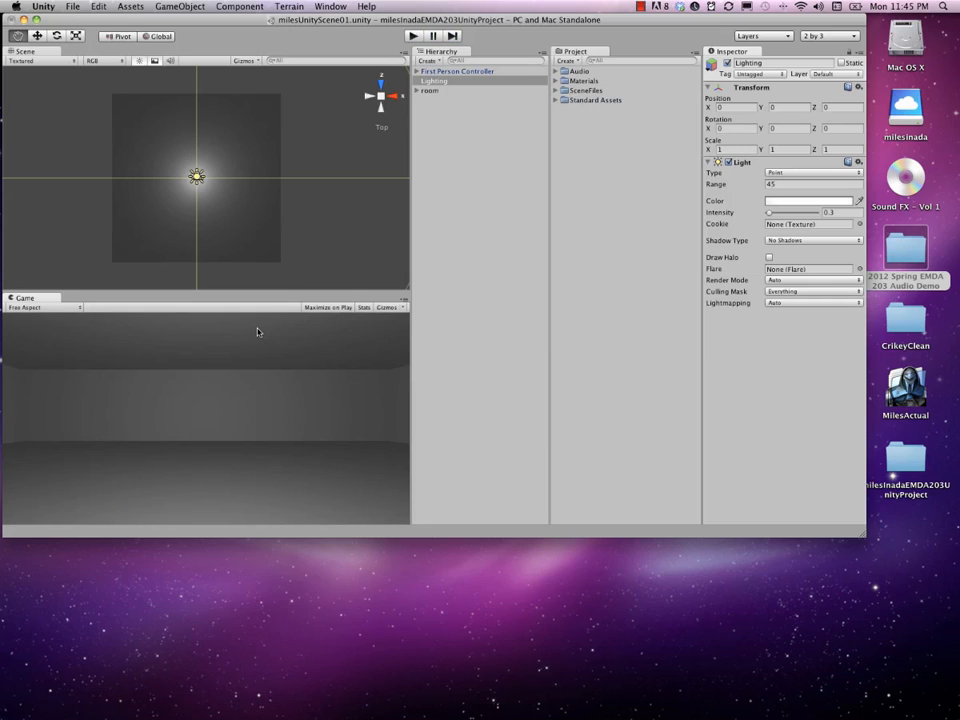
Return the Scene view to perspective and deselect the Lighting object
click(380, 99)
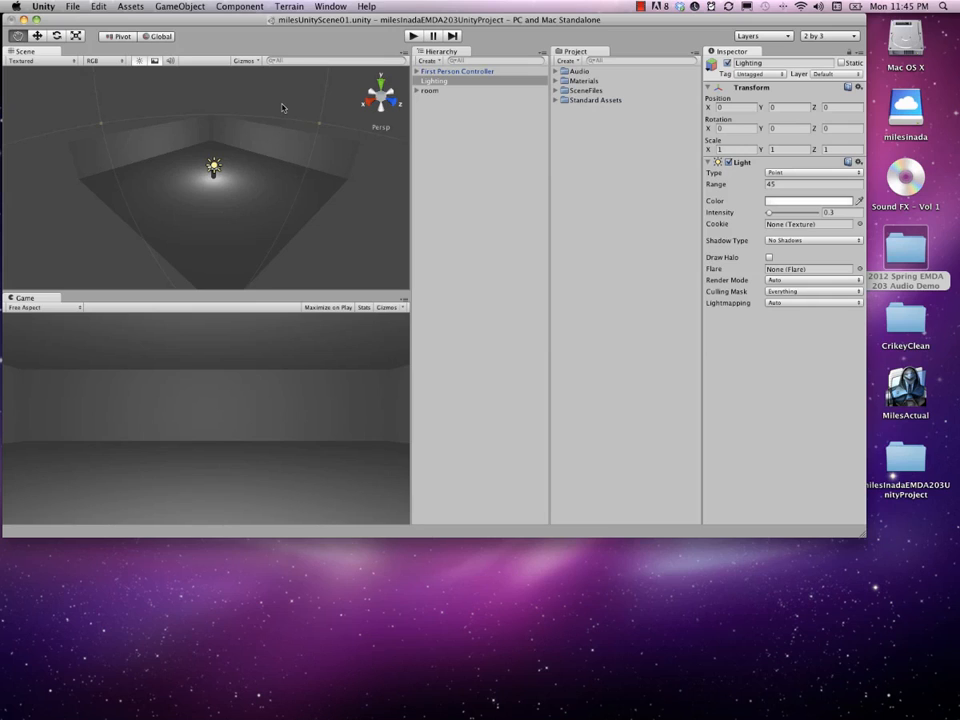
click(435, 164)
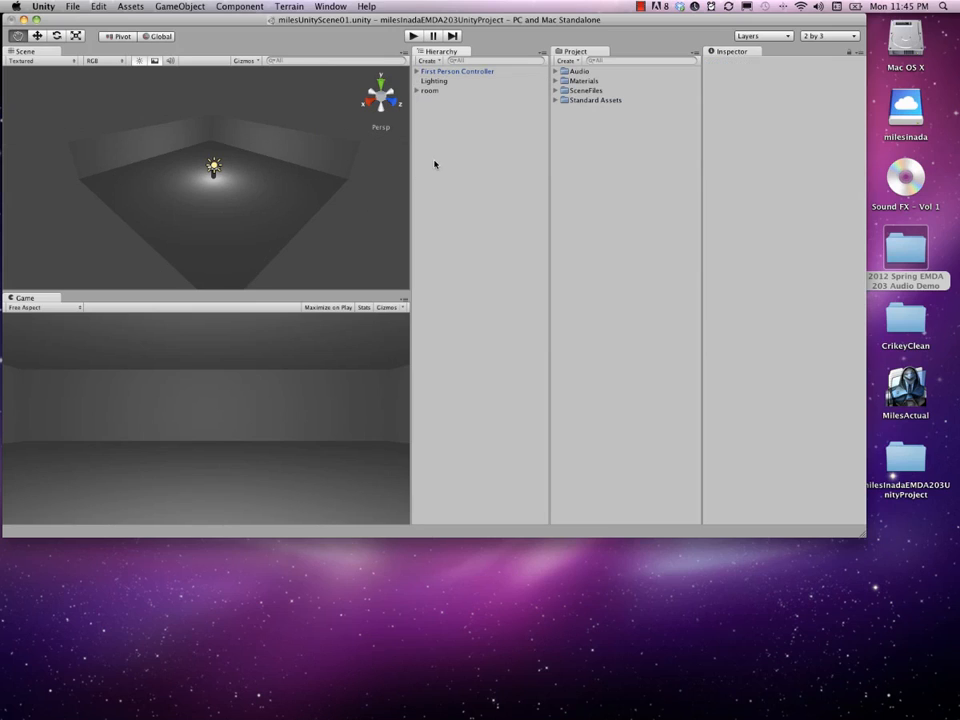